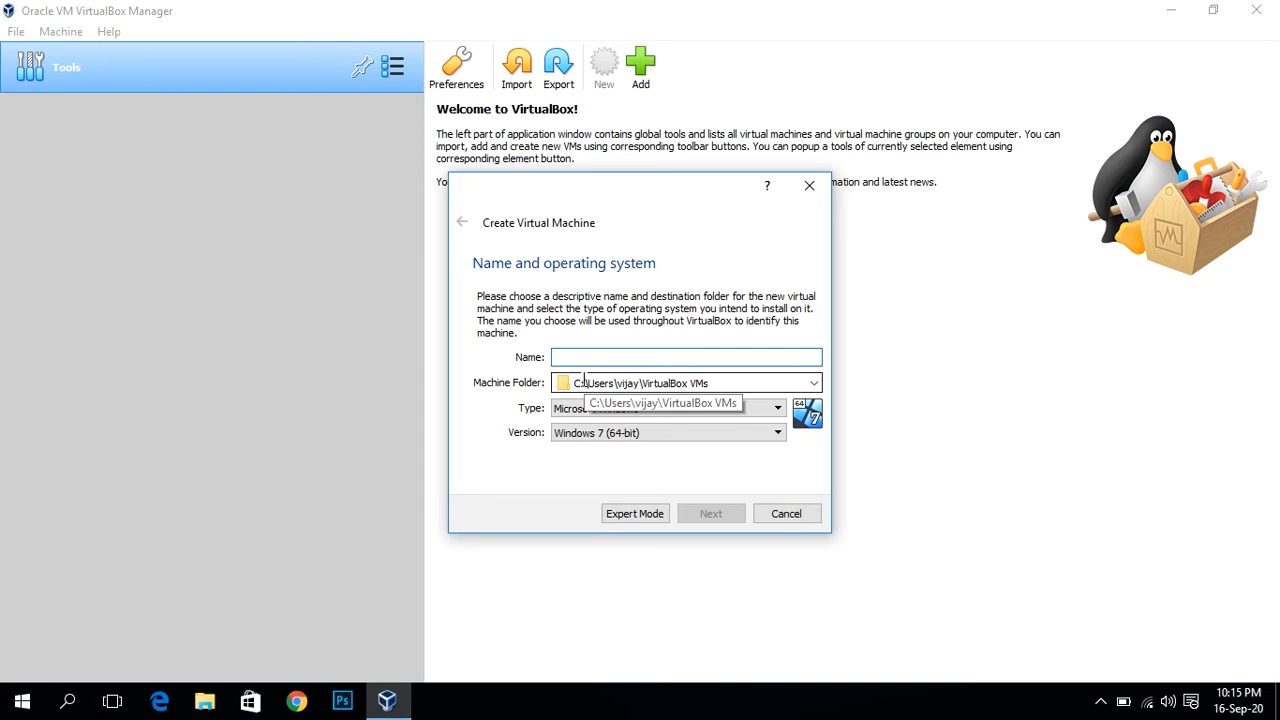
Step: Name the VM 'Ubuntu 20.04', keep Linux Ubuntu (64-bit), and give it 1434 MB of memory
{"action": "type", "text": "Ub"}
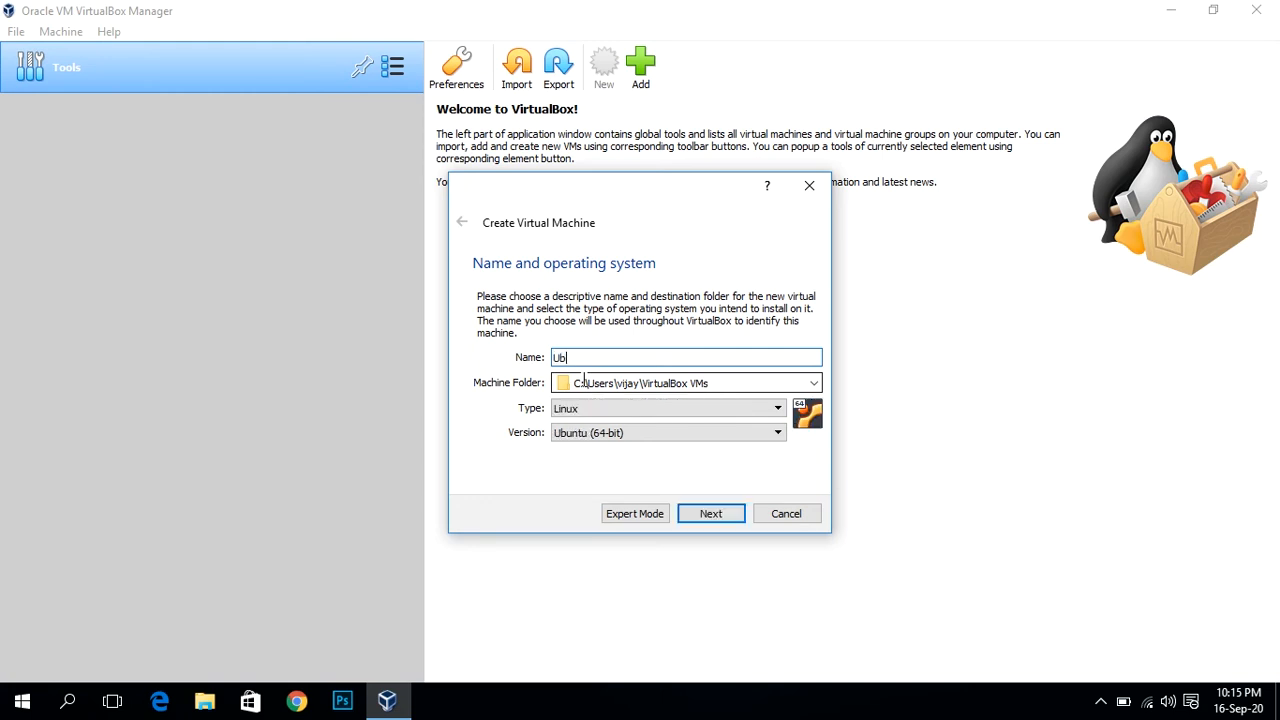
{"action": "type", "text": "untu 20.04"}
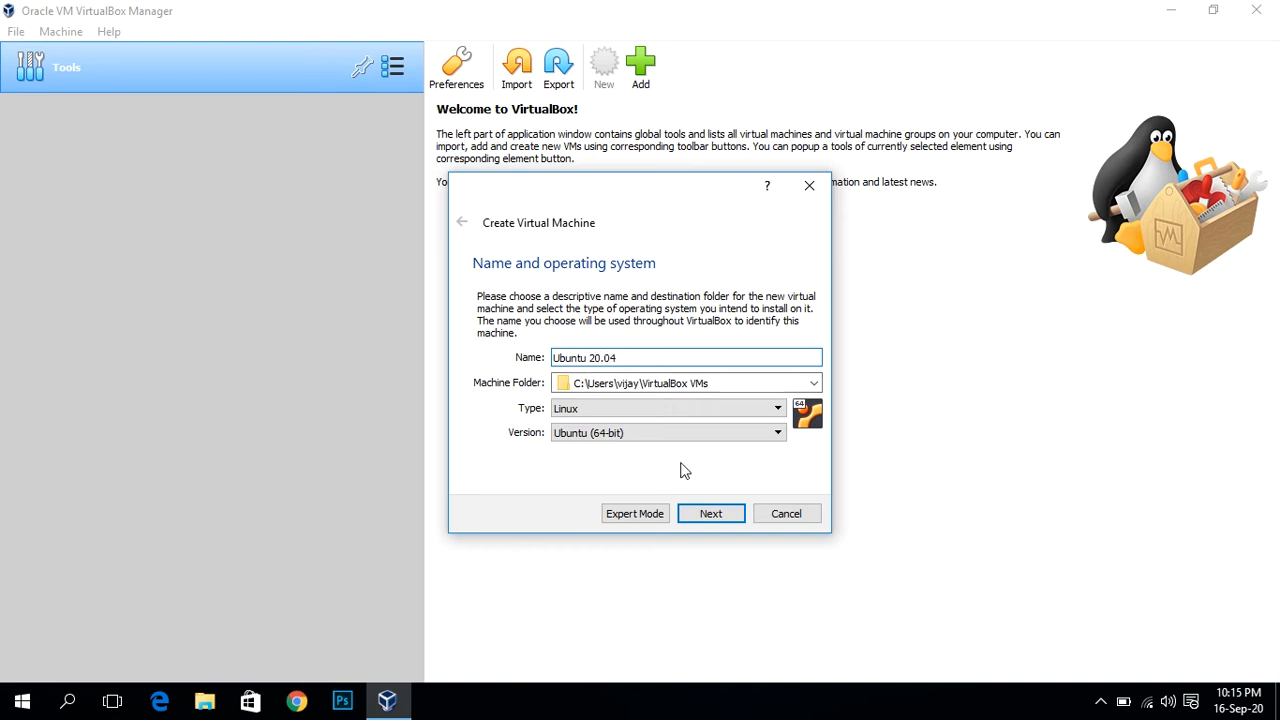
{"action": "left_click", "coordinate": [610, 418]}
{"action": "left_click", "coordinate": [610, 418]}
{"action": "left_click", "coordinate": [607, 417]}
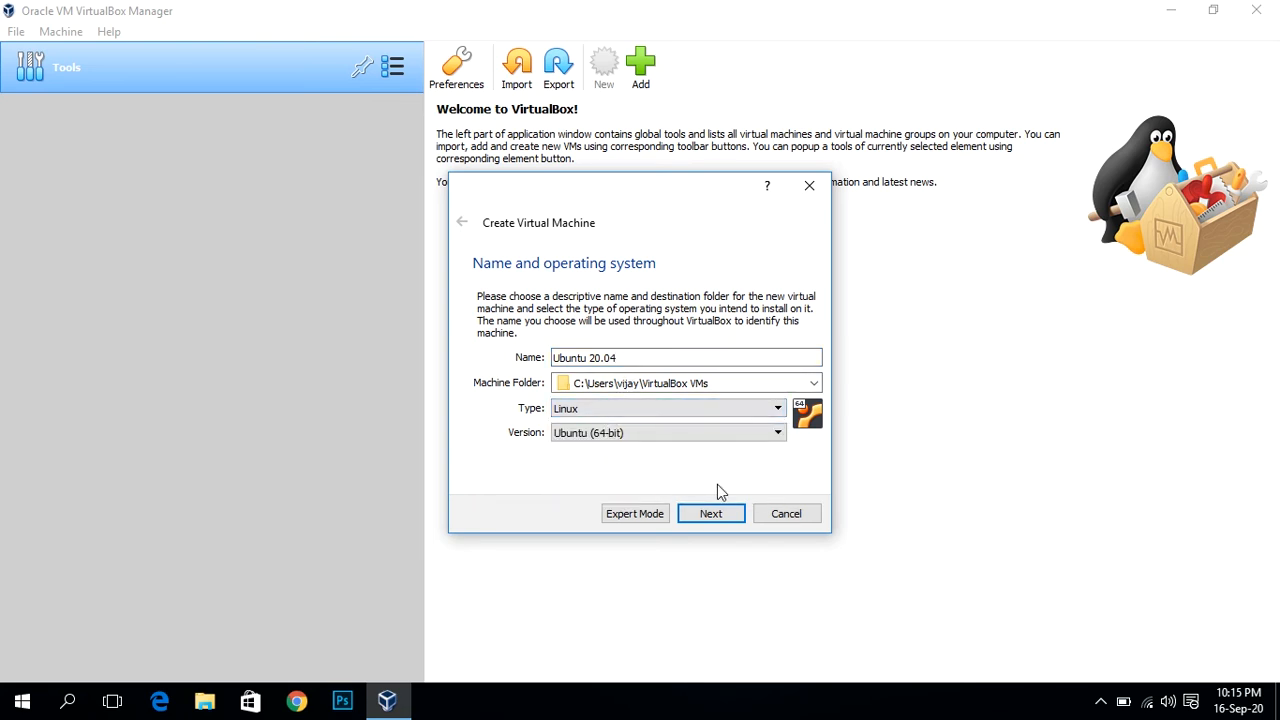
{"action": "left_click", "coordinate": [710, 514]}
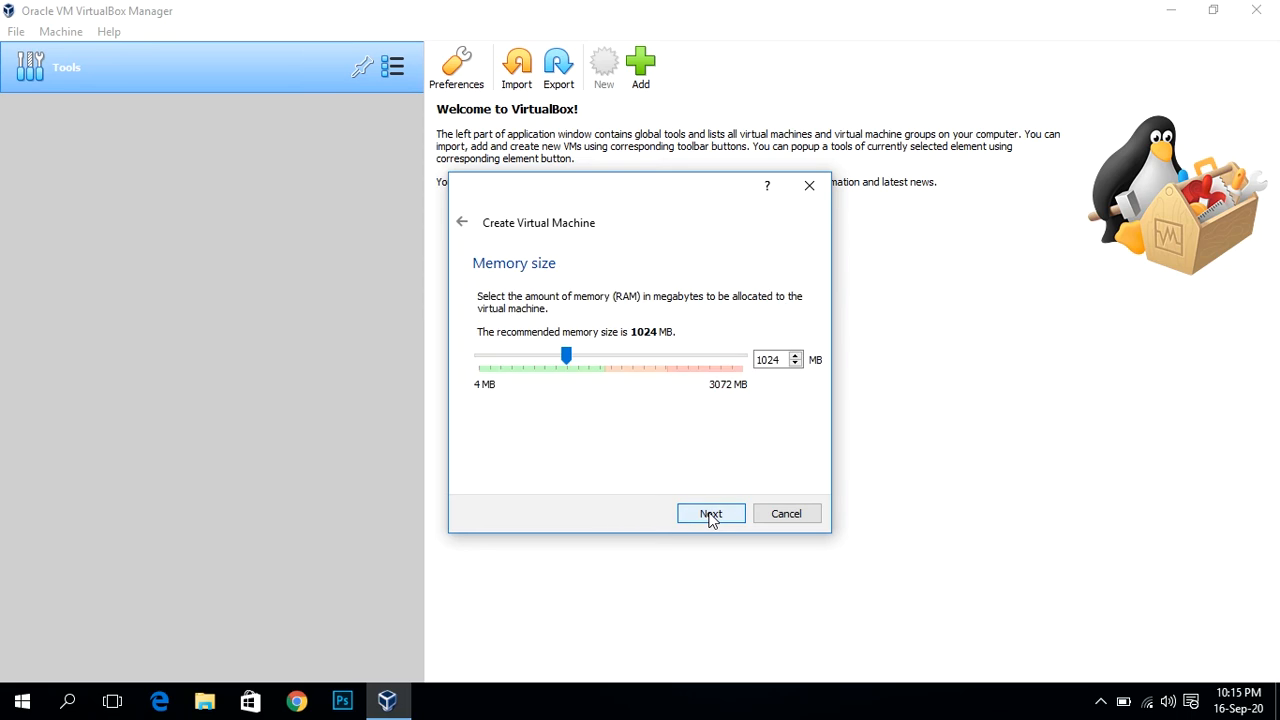
{"action": "left_click_drag", "start_coordinate": [567, 352], "coordinate": [603, 354]}
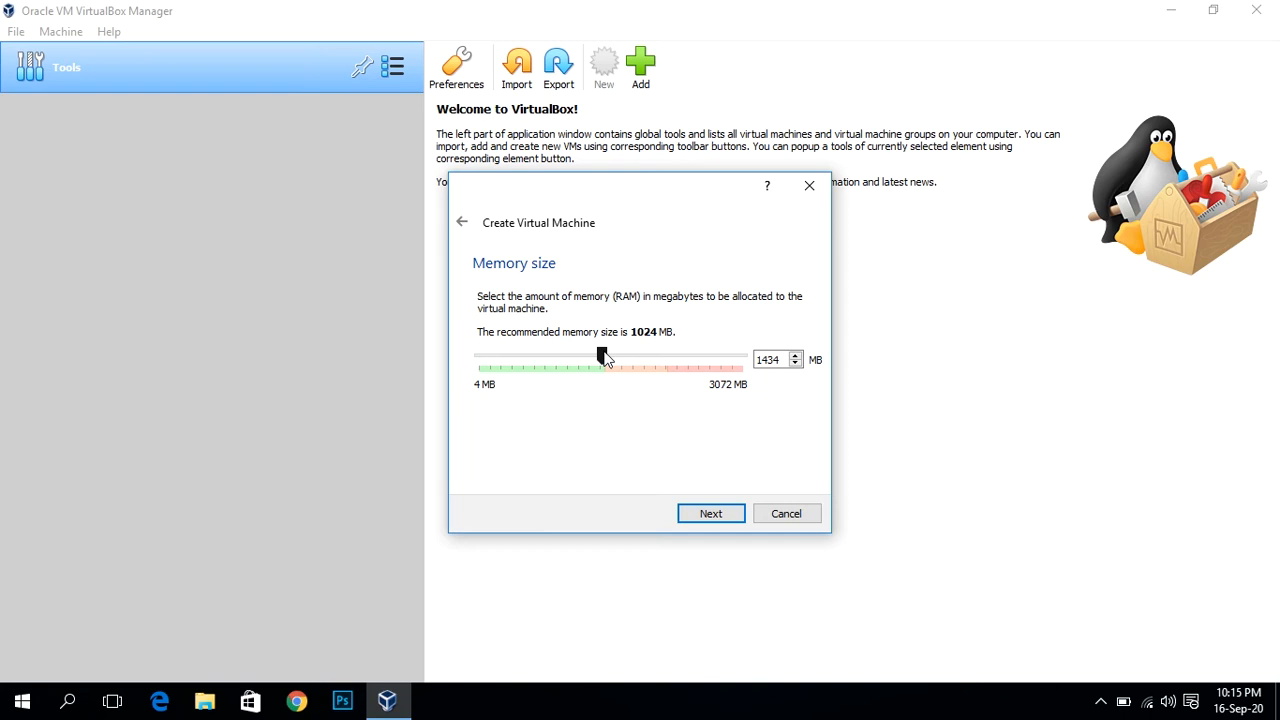
{"action": "left_click", "coordinate": [703, 518]}
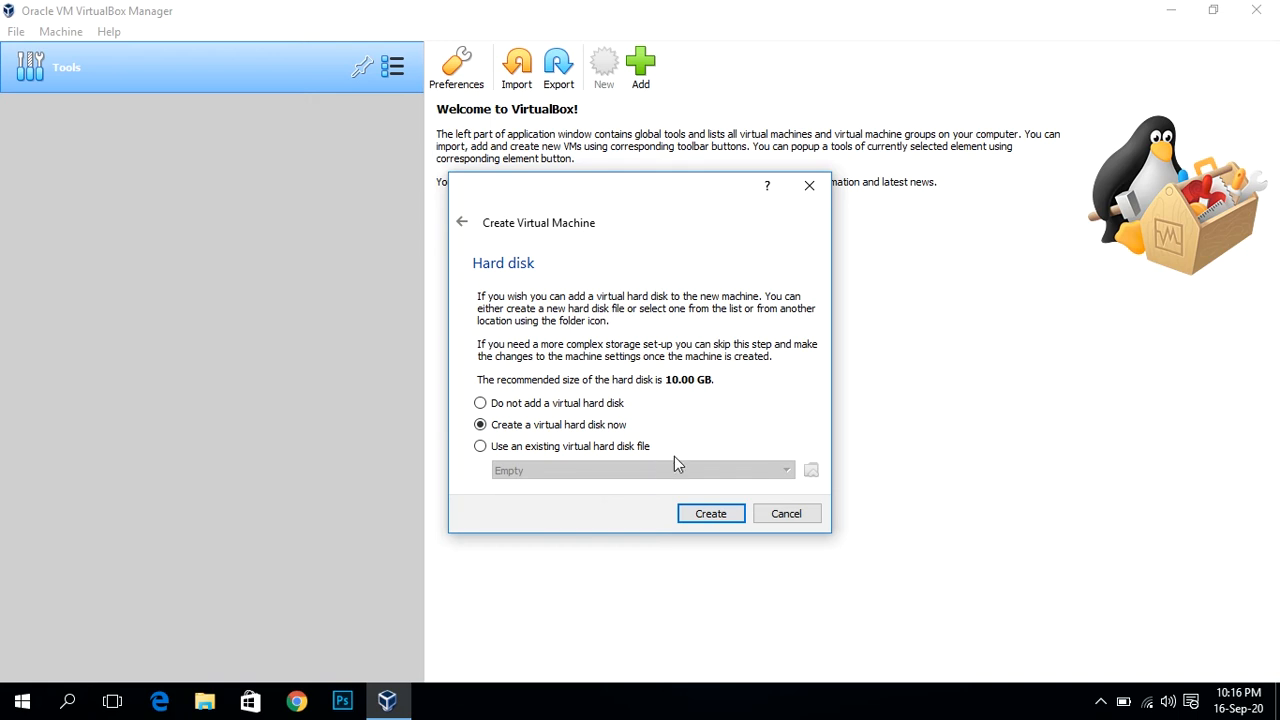
Step: Create a new dynamically allocated VDI virtual hard disk and set its size to 100 GB
{"action": "left_click", "coordinate": [708, 513]}
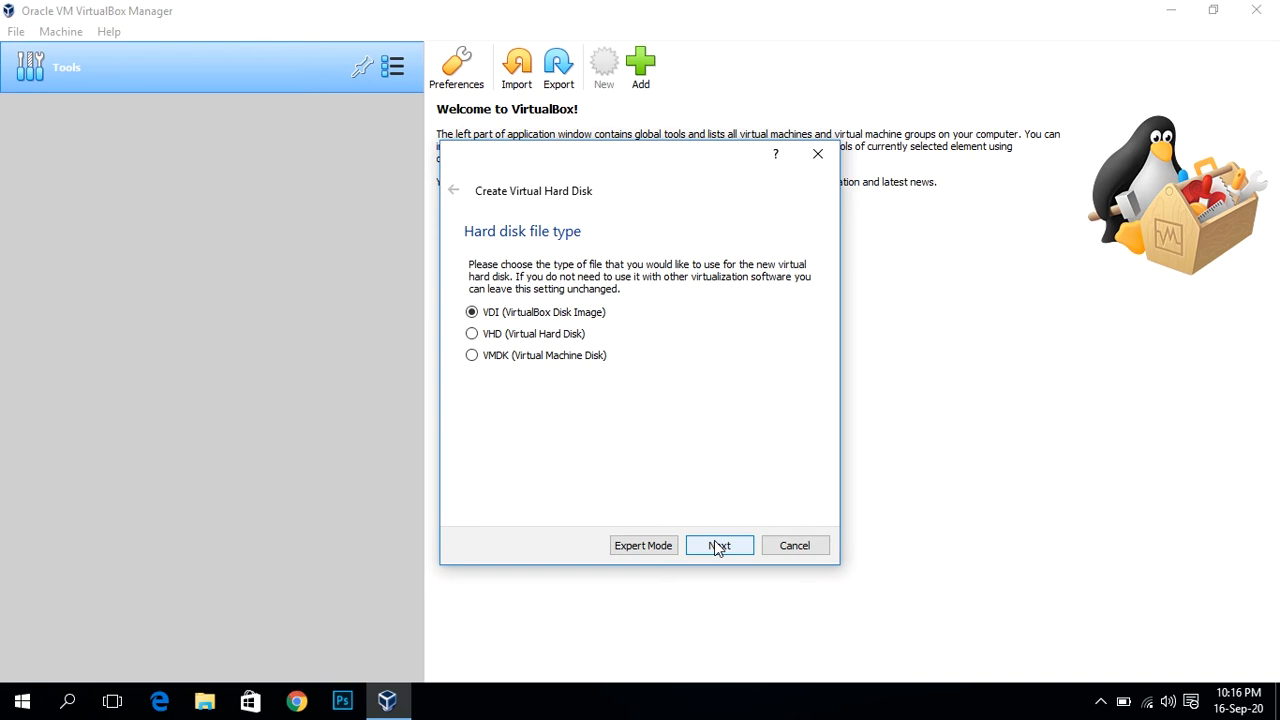
{"action": "left_click", "coordinate": [716, 547]}
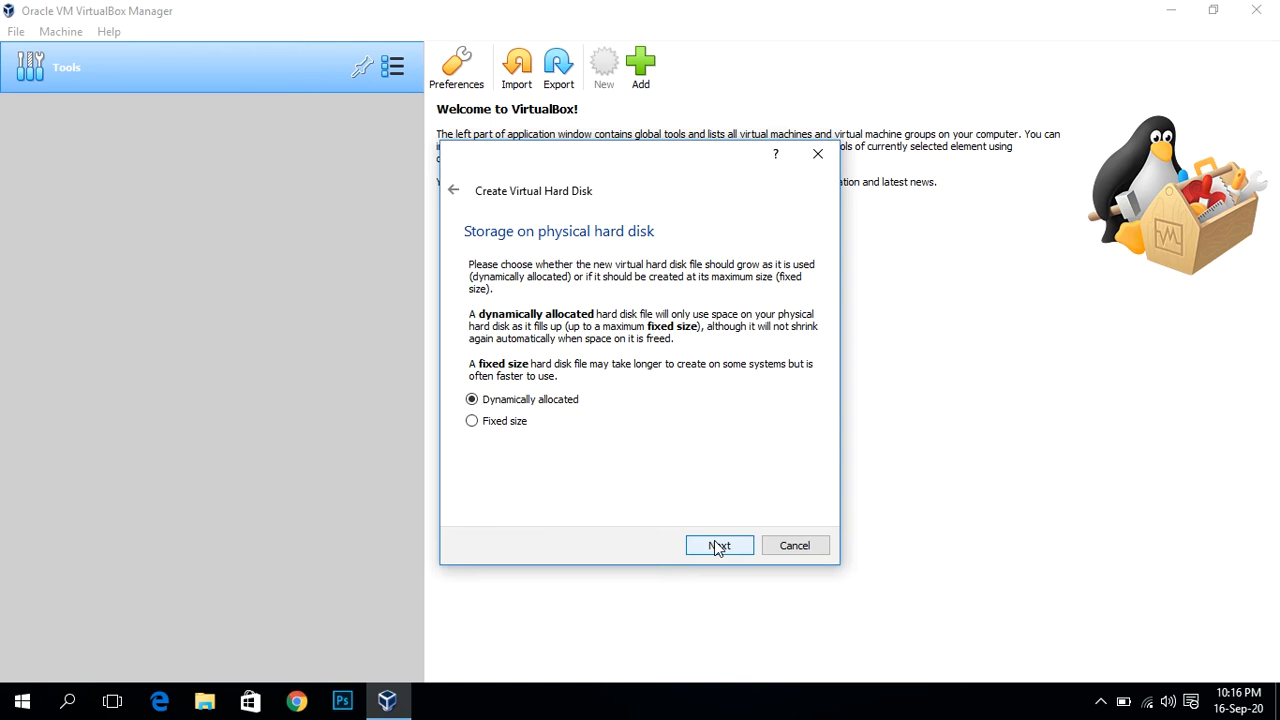
{"action": "left_click", "coordinate": [714, 541]}
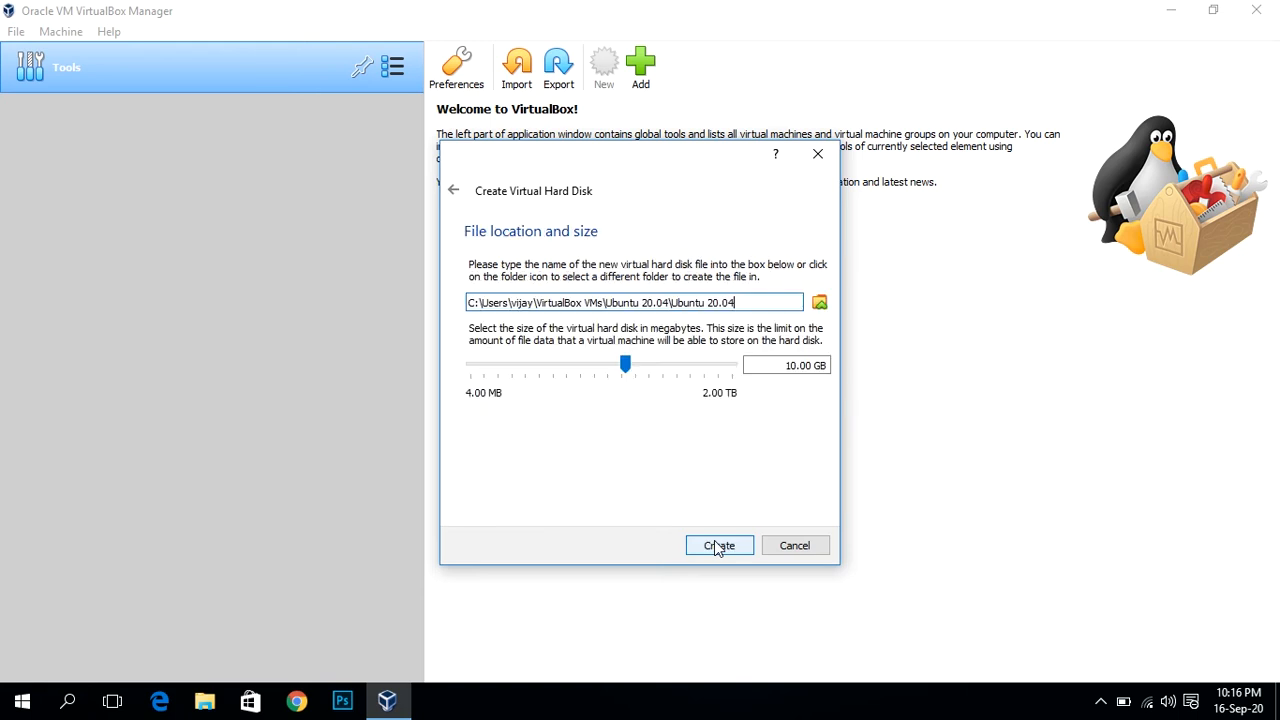
{"action": "left_click", "coordinate": [800, 368]}
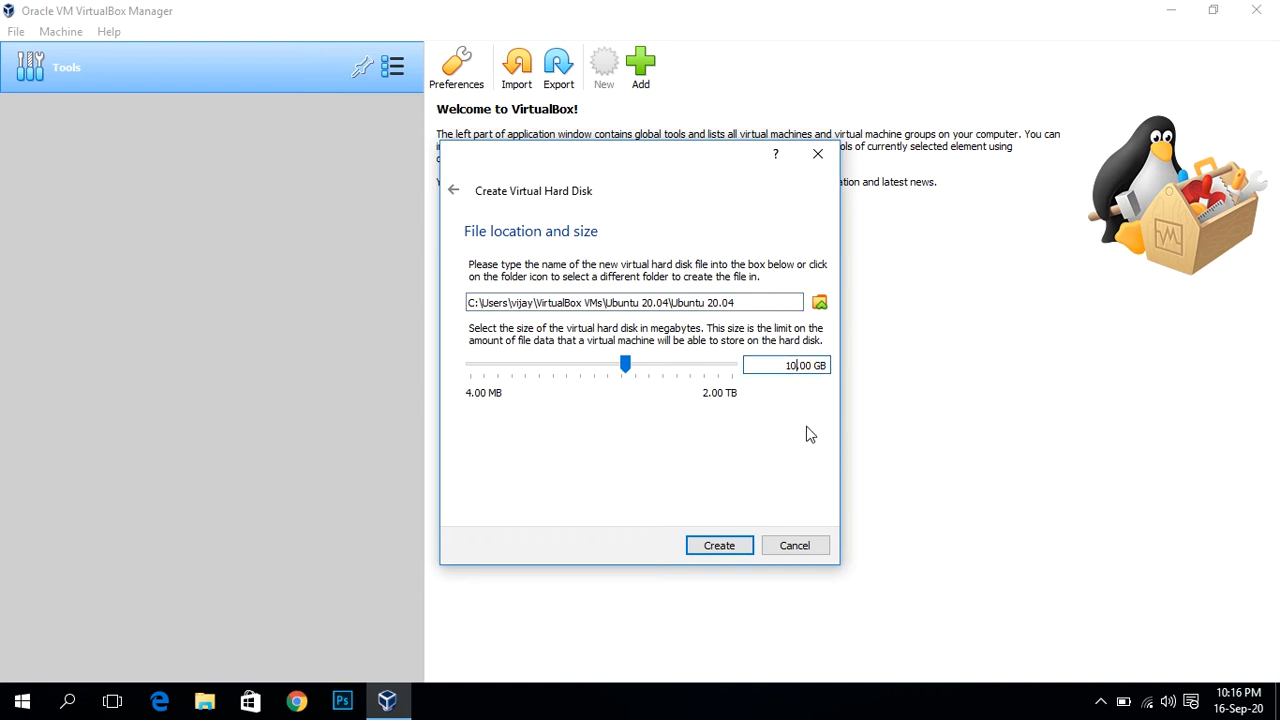
{"action": "type", "text": "0"}
Step: Confirm creation of the 100 GB disk so the Ubuntu 20.04 machine is listed
{"action": "left_click", "coordinate": [711, 547]}
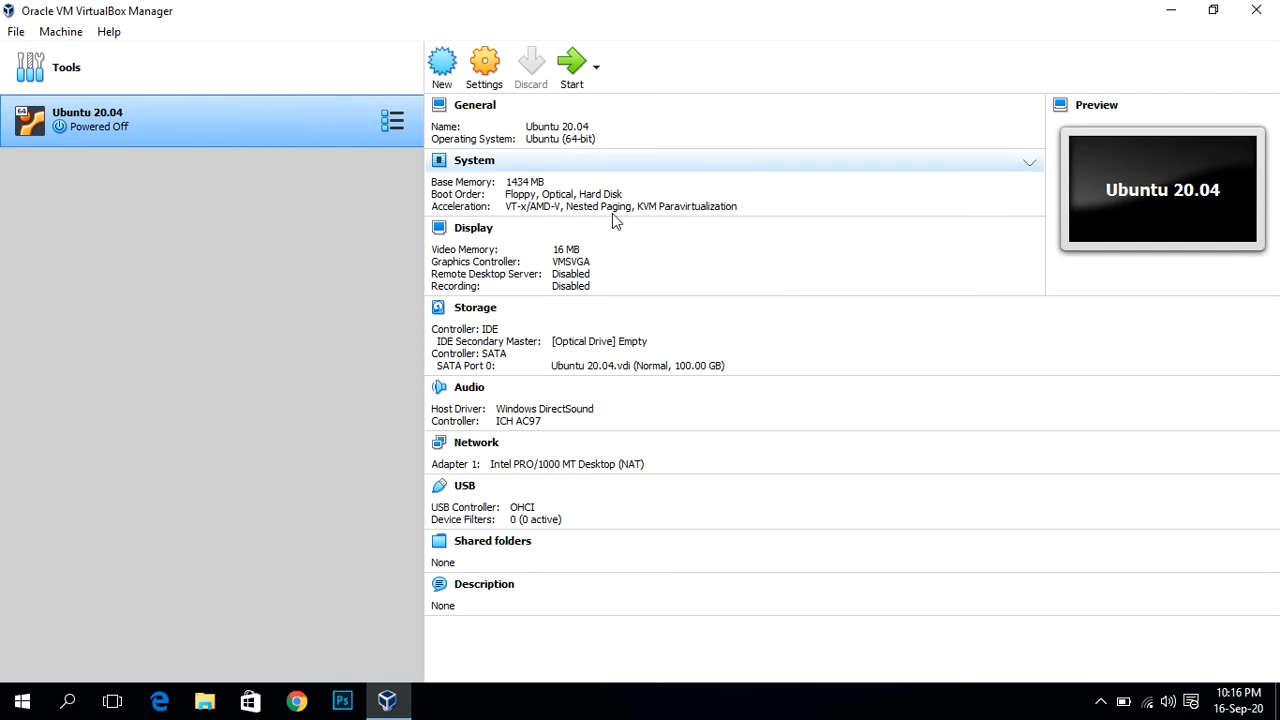
Step: In General > Advanced settings, set Shared Clipboard and Drag'n'Drop to Bidirectional
{"action": "left_click", "coordinate": [480, 80]}
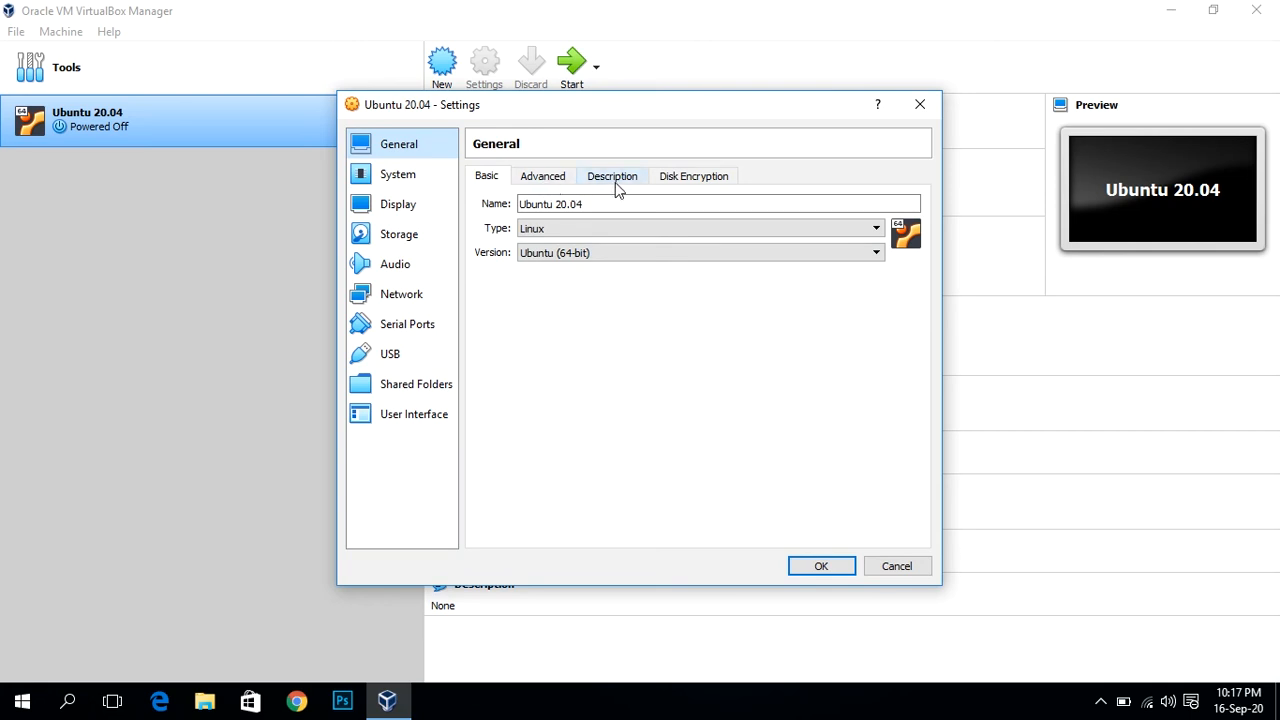
{"action": "left_click", "coordinate": [548, 177]}
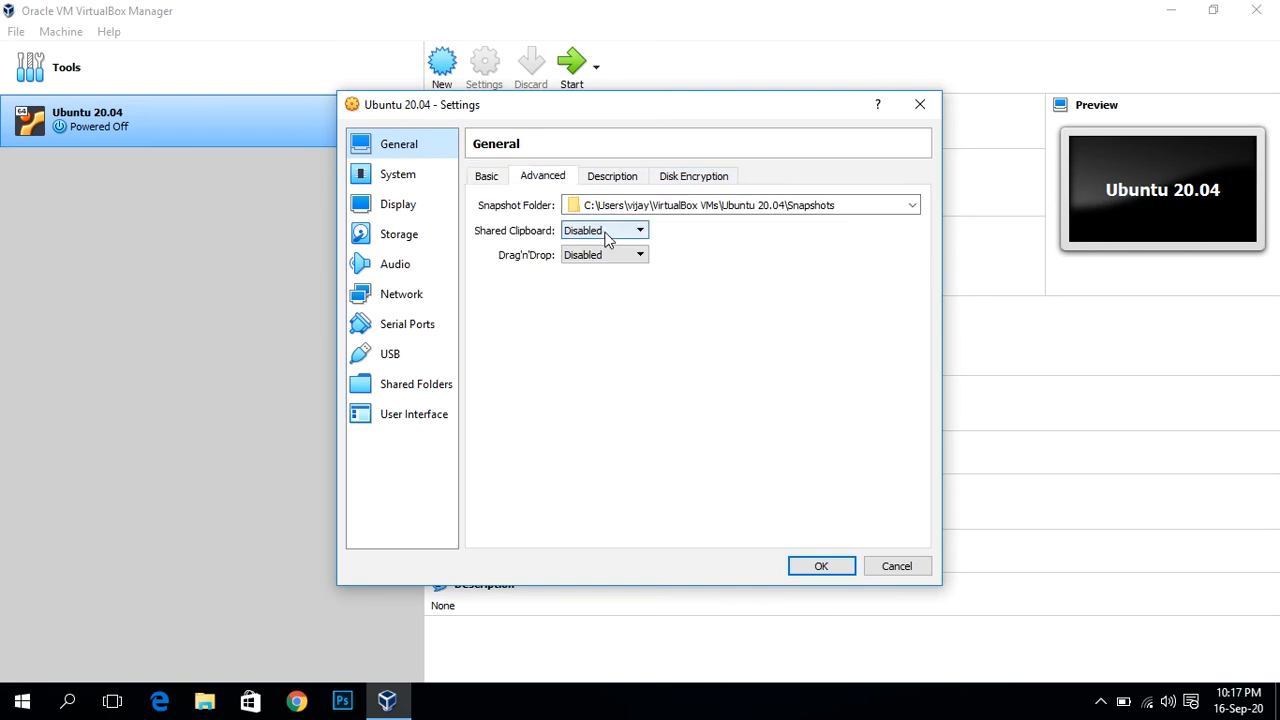
{"action": "left_click", "coordinate": [606, 232]}
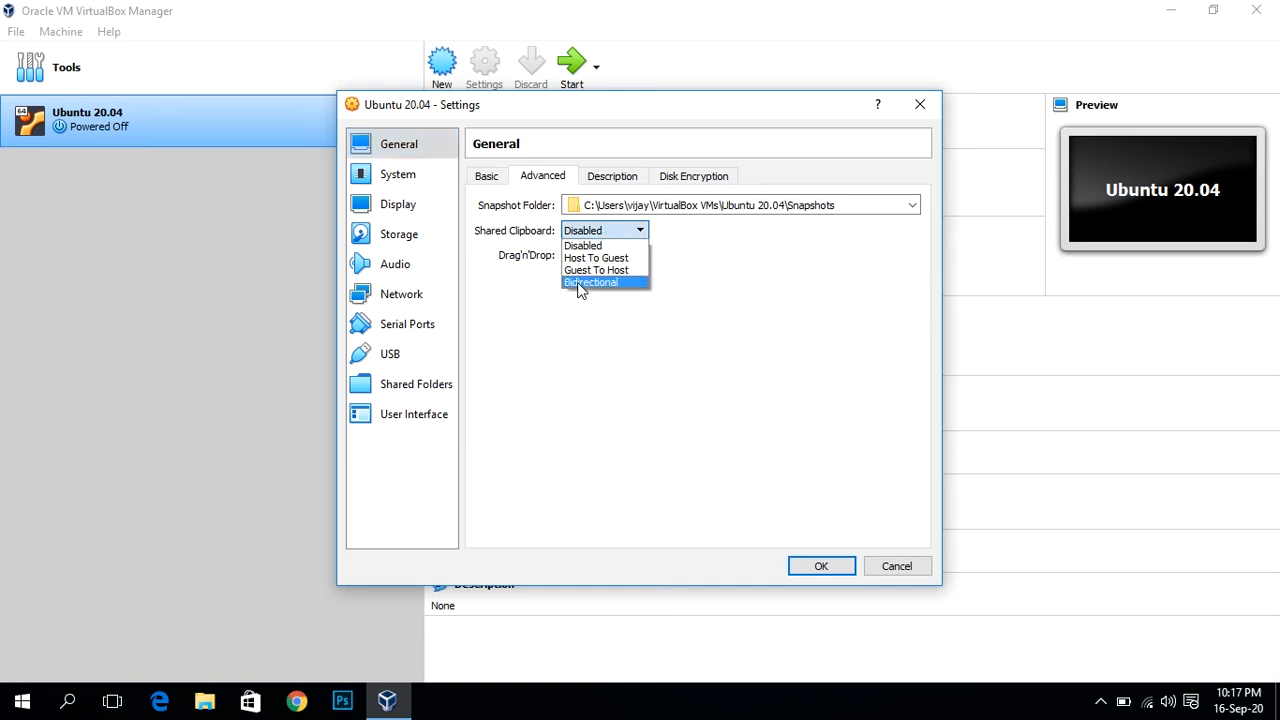
{"action": "left_click", "coordinate": [590, 283]}
{"action": "left_click", "coordinate": [611, 257]}
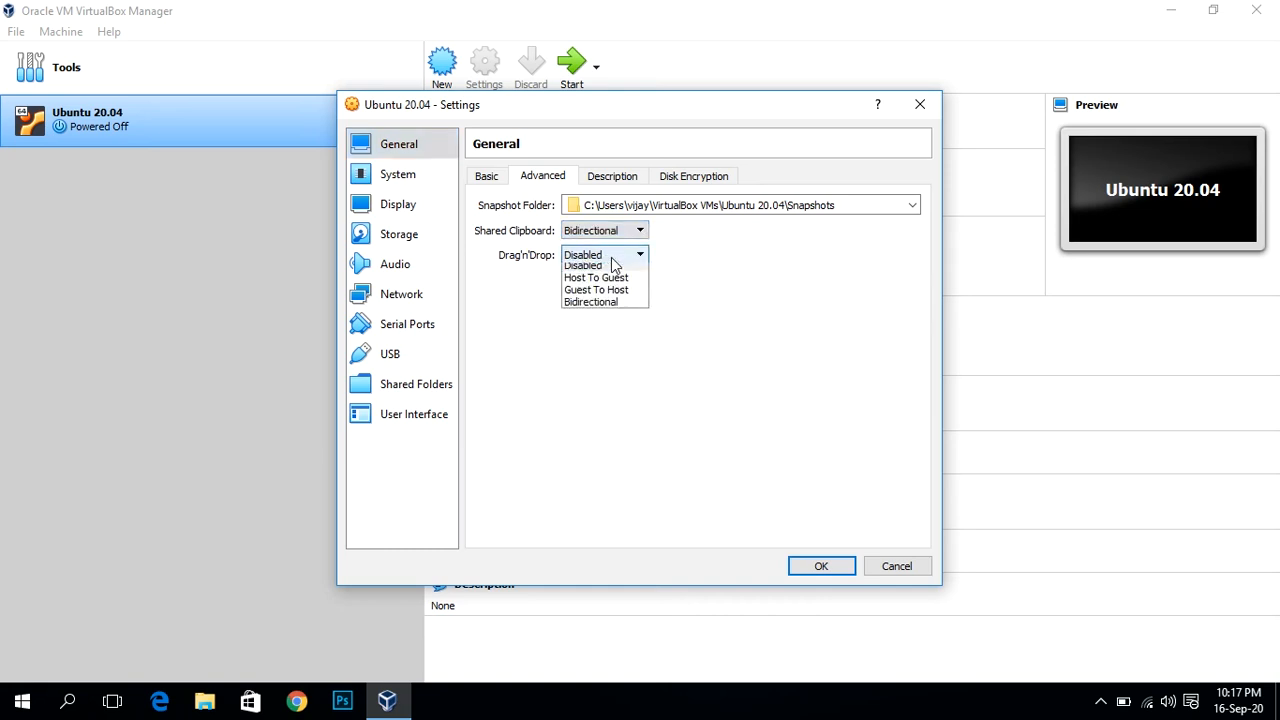
{"action": "left_click", "coordinate": [591, 307]}
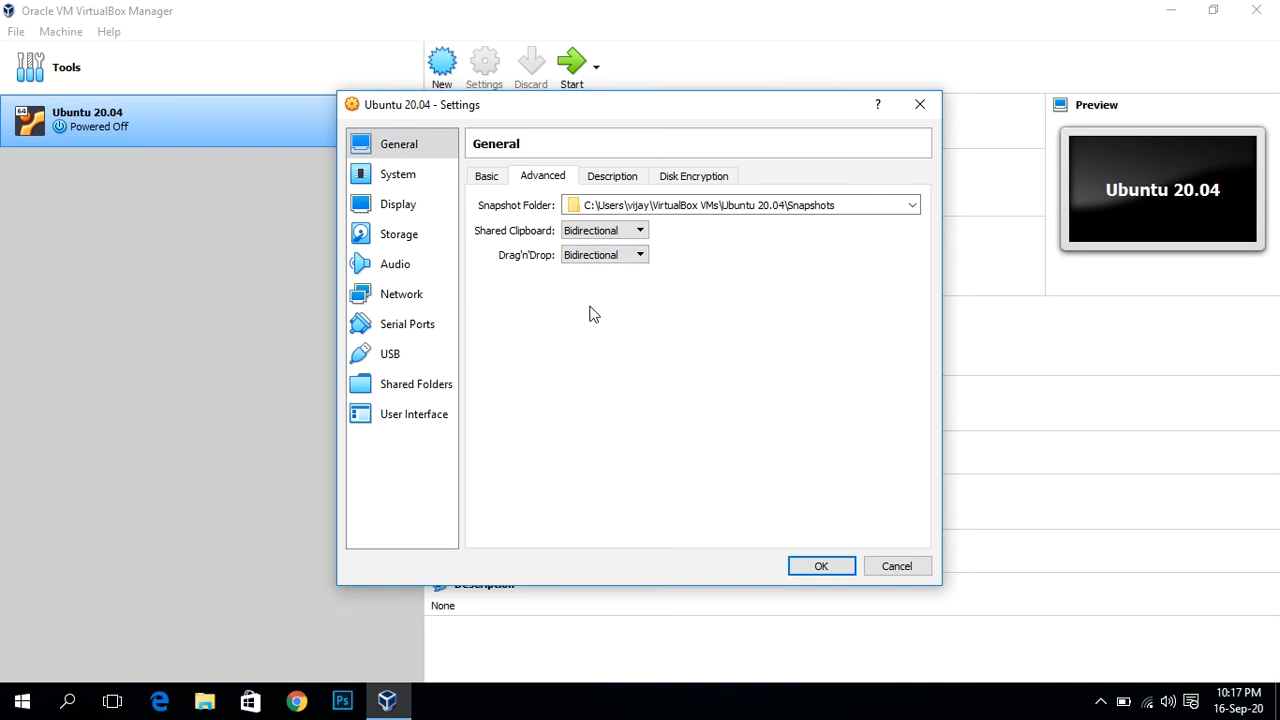
{"action": "left_click", "coordinate": [613, 178]}
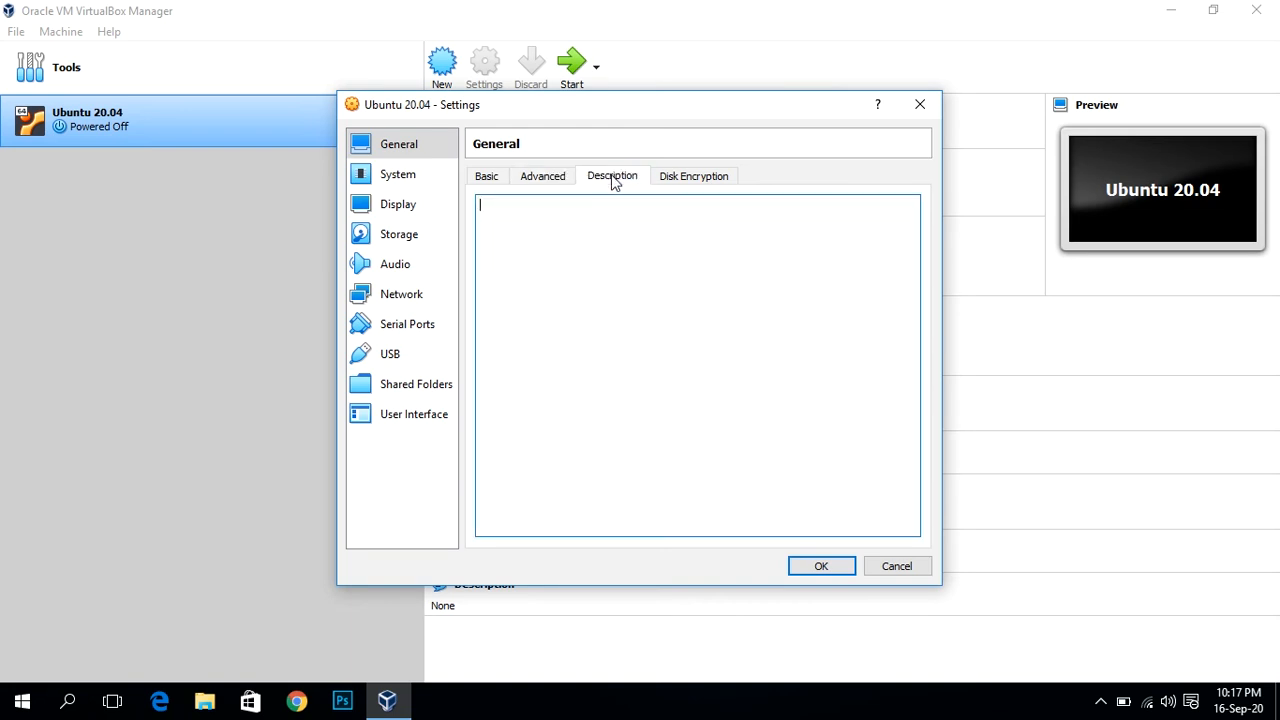
{"action": "left_click", "coordinate": [685, 183]}
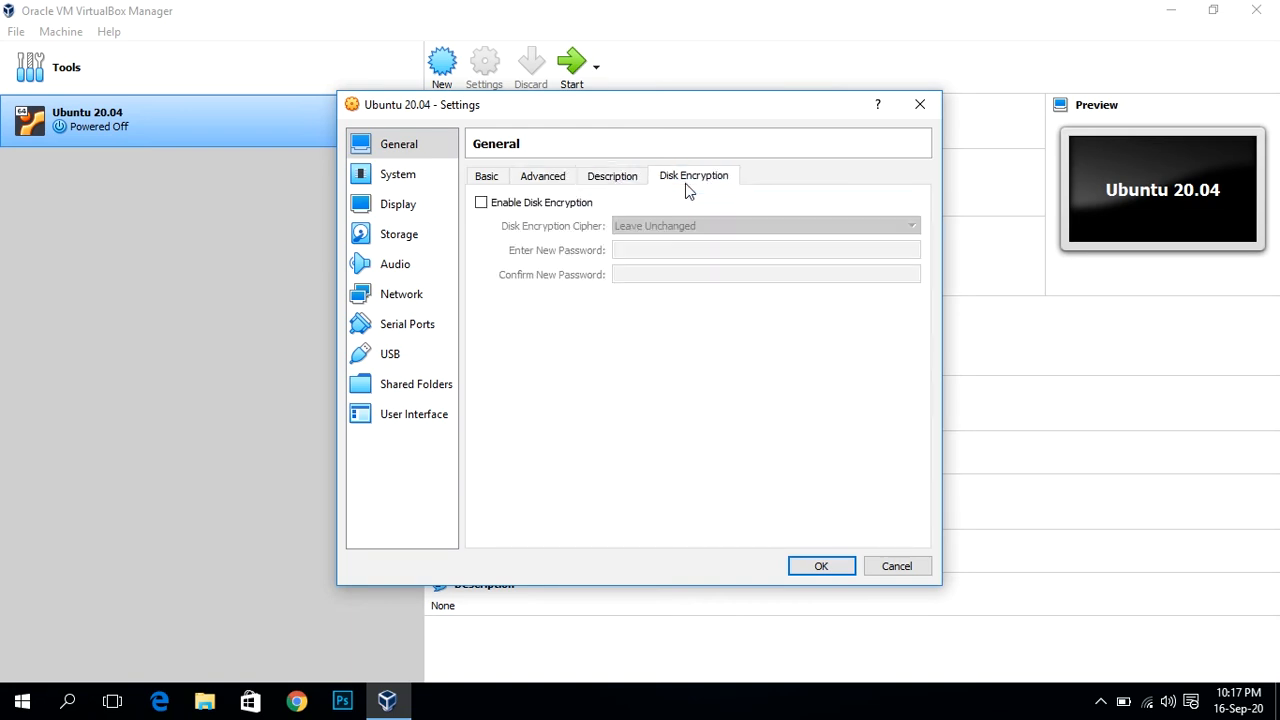
Step: Set the VM's processor count to 2 under System > Processor
{"action": "left_click", "coordinate": [398, 176]}
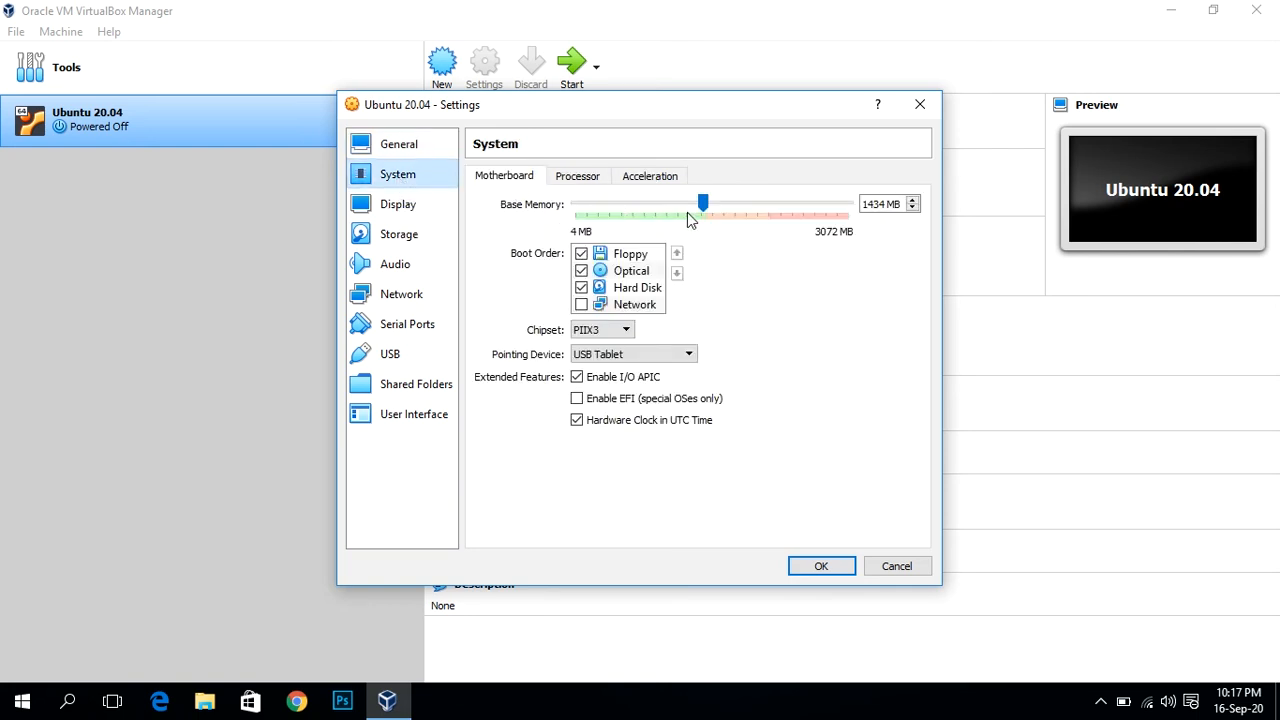
{"action": "left_click", "coordinate": [578, 180]}
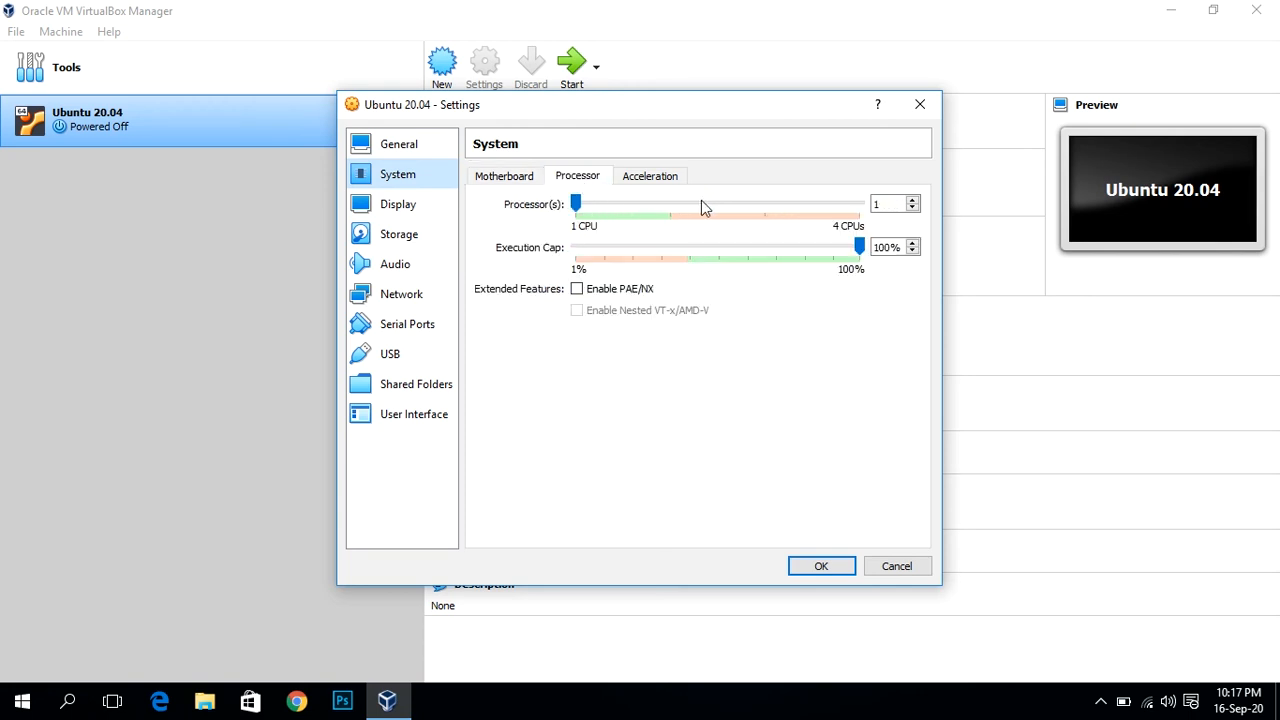
{"action": "left_click_drag", "start_coordinate": [576, 207], "coordinate": [651, 217]}
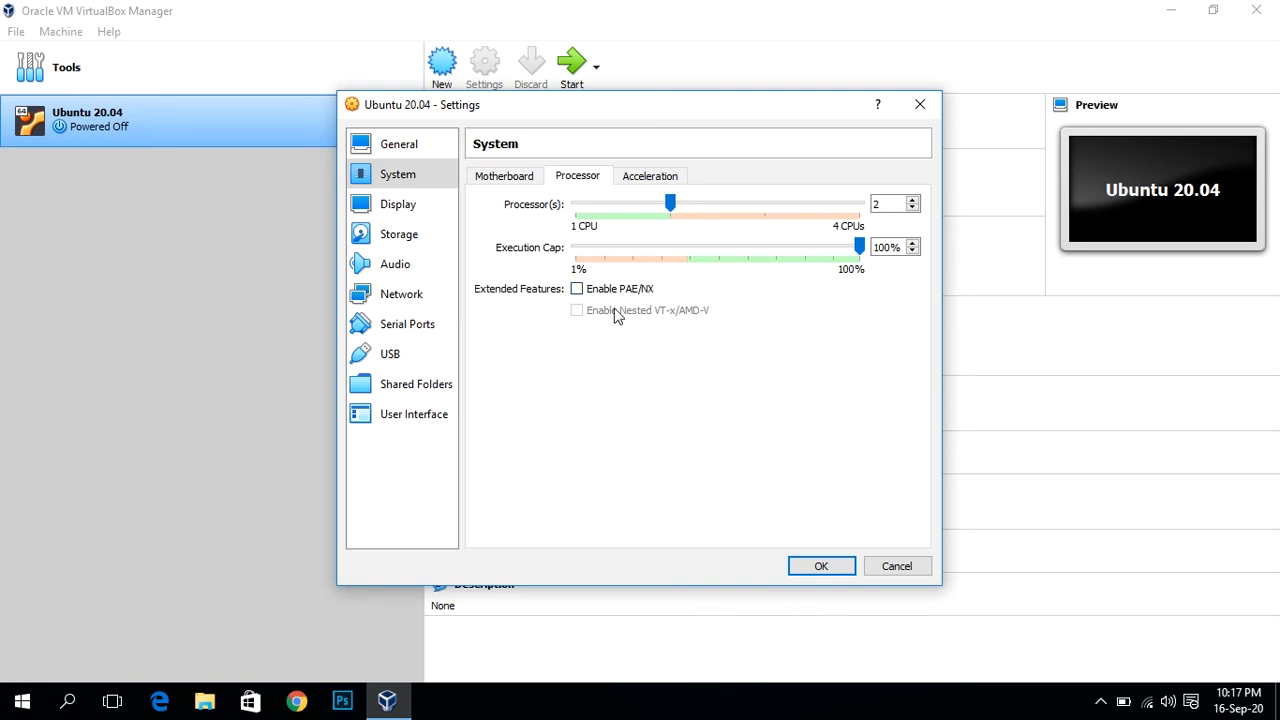
{"action": "left_click", "coordinate": [646, 178]}
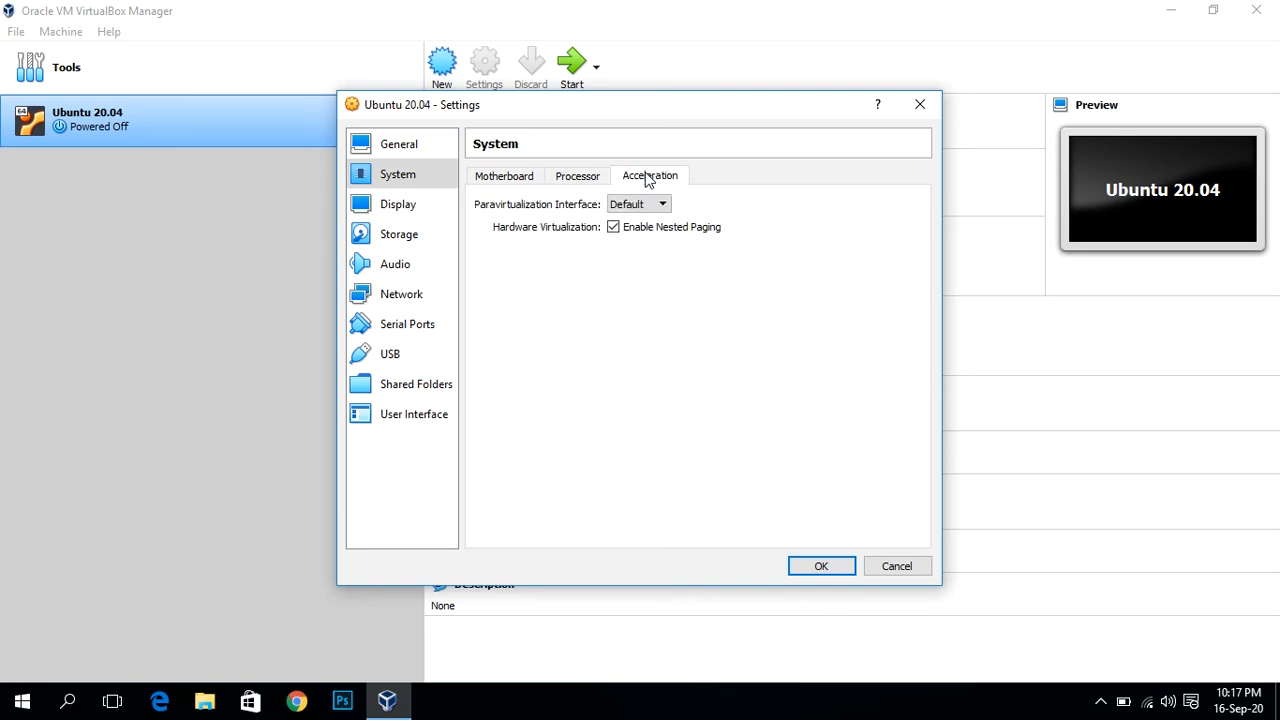
{"action": "left_click", "coordinate": [411, 234]}
{"action": "left_click", "coordinate": [418, 212]}
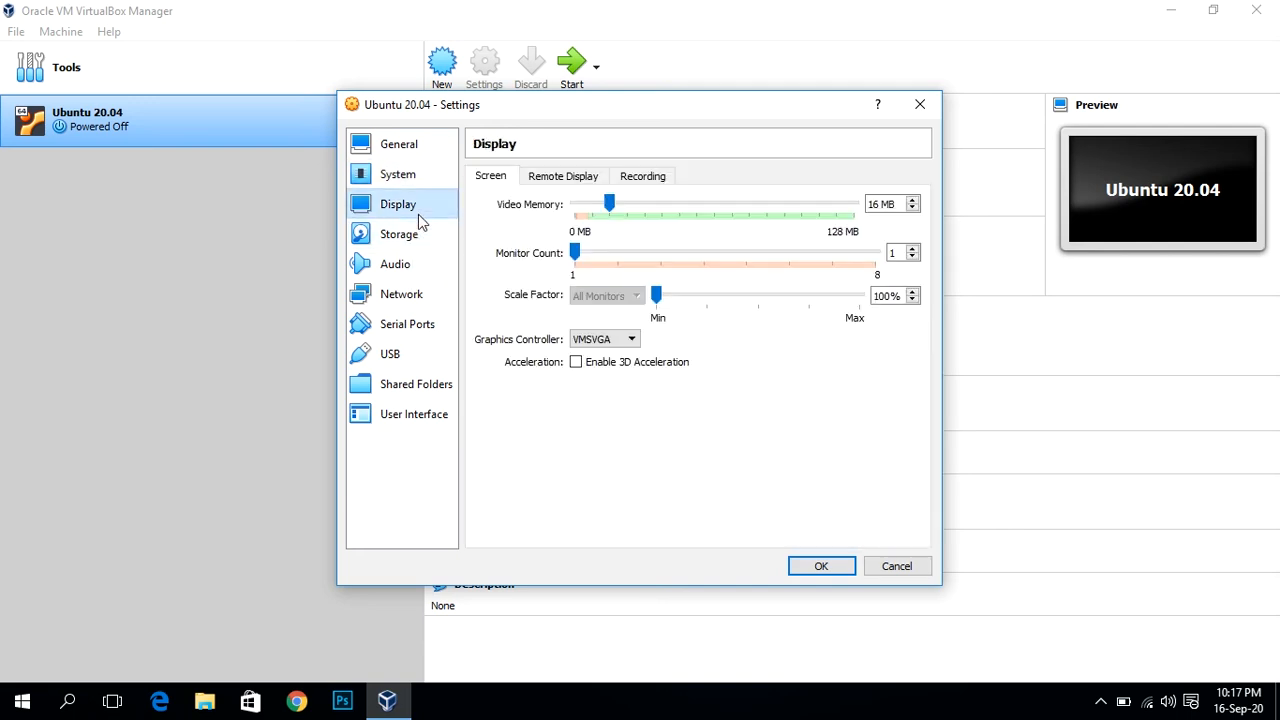
Step: Select the empty IDE optical drive on the Storage page and list its disk image options
{"action": "left_click", "coordinate": [398, 246]}
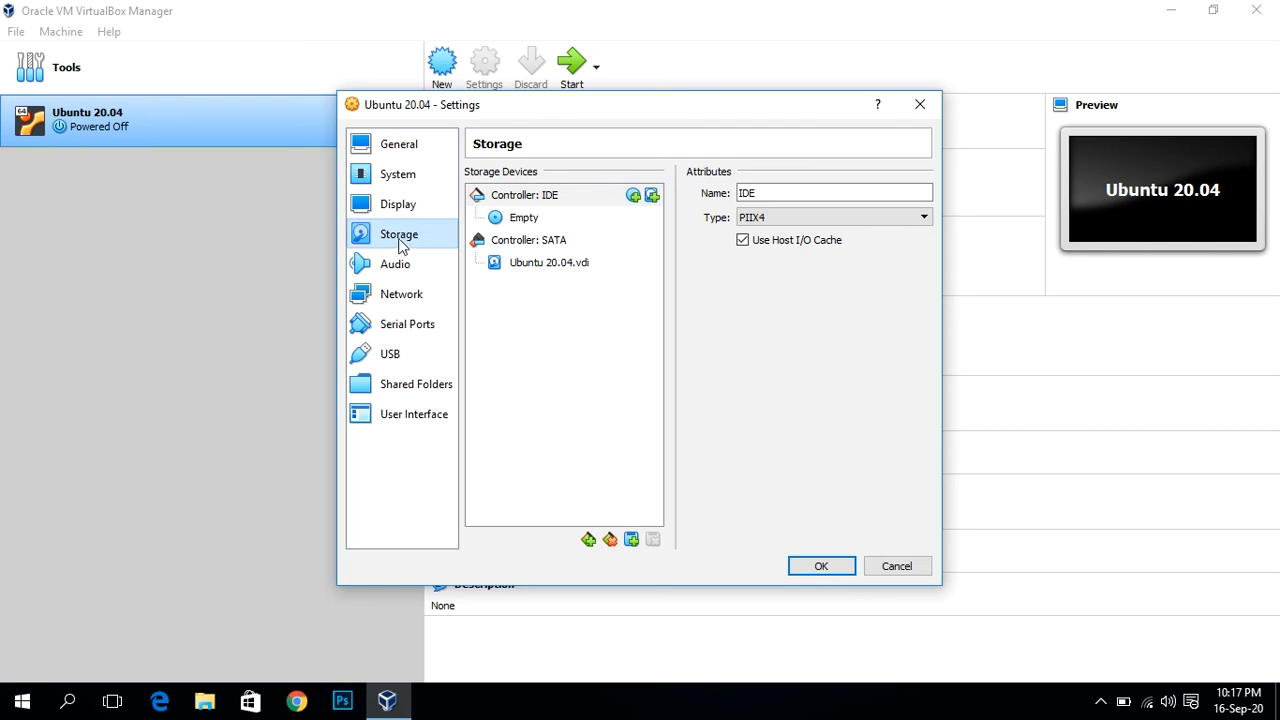
{"action": "left_click", "coordinate": [523, 220]}
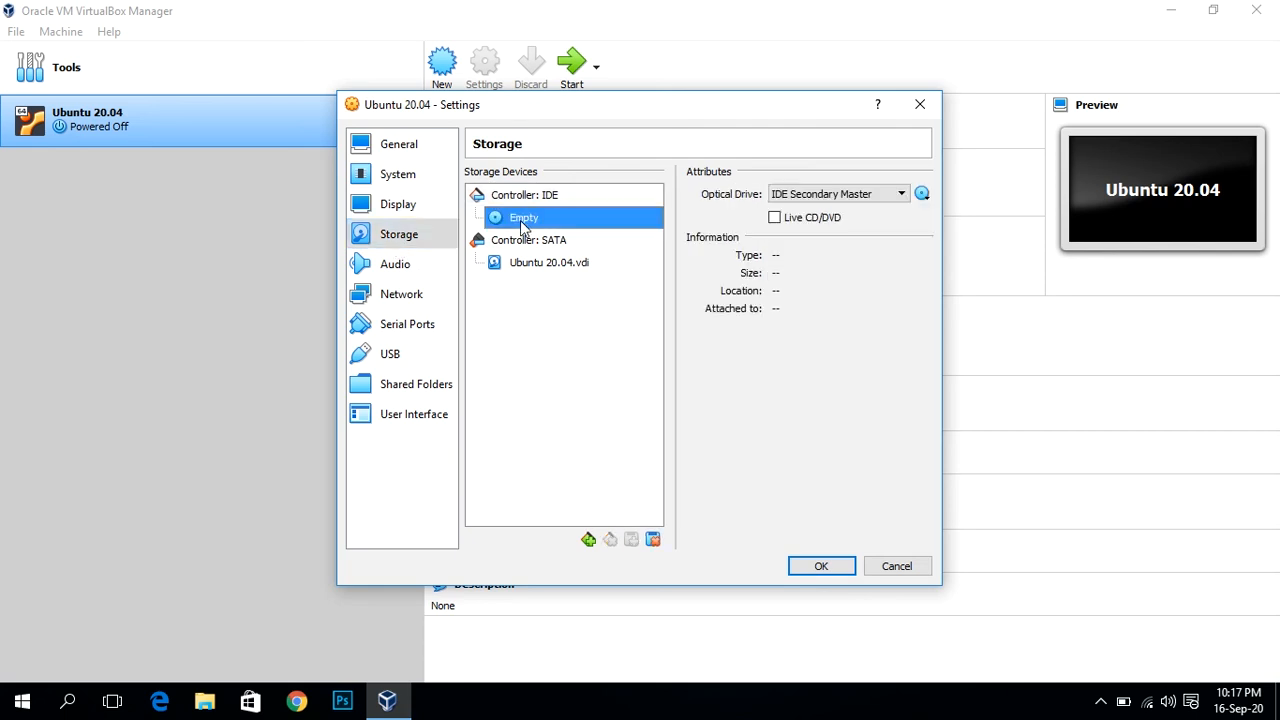
{"action": "left_click", "coordinate": [922, 194]}
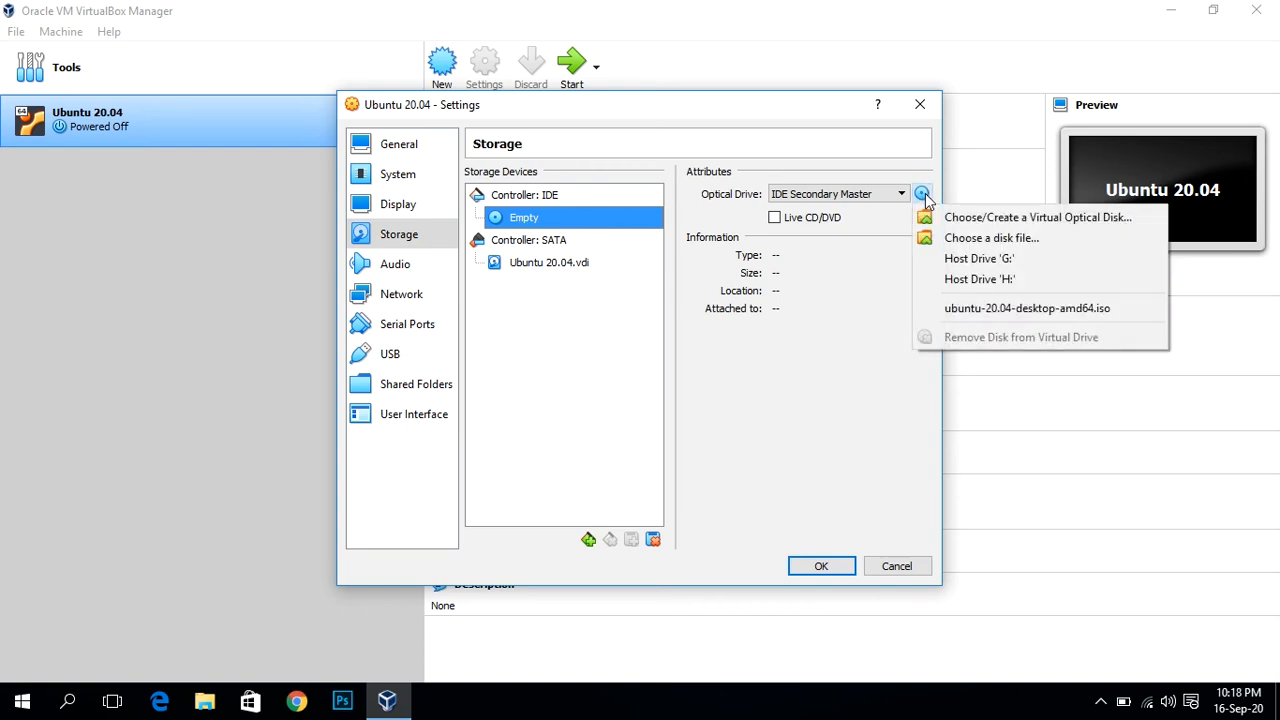
Step: Load ubuntu-20.04-desktop-amd64.iso into the optical drive and save the settings
{"action": "left_click", "coordinate": [947, 247]}
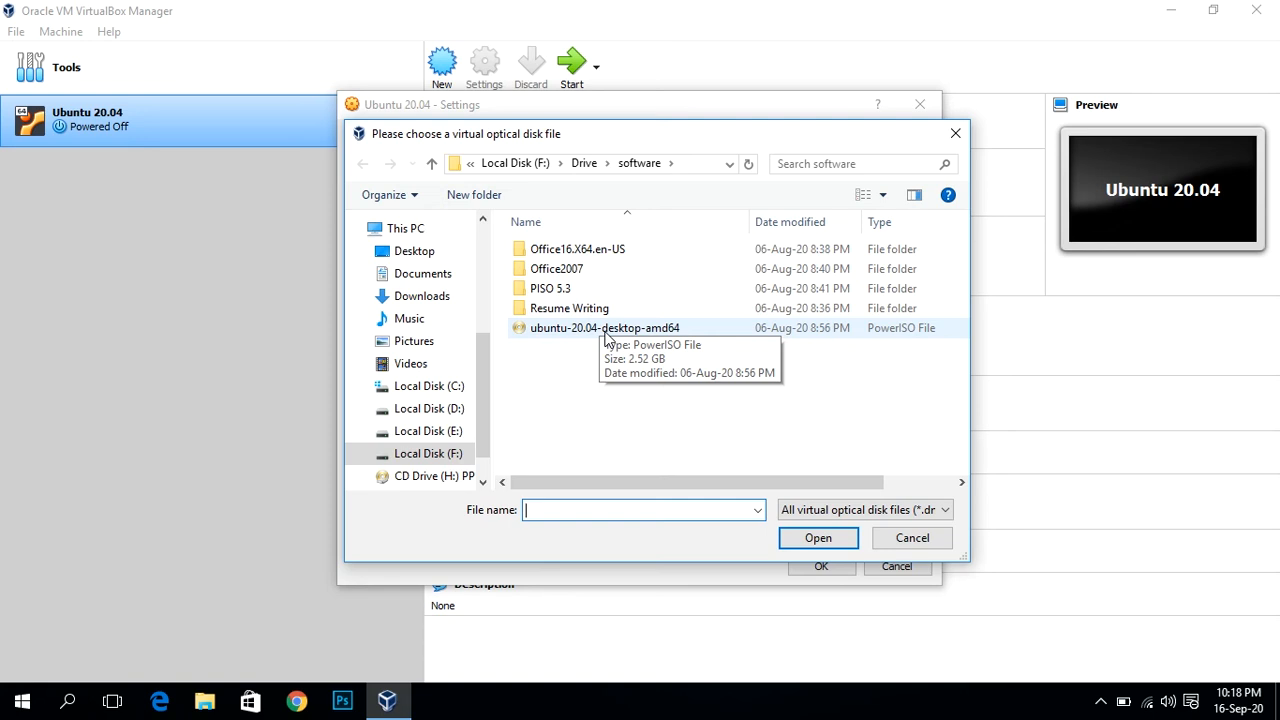
{"action": "double_click", "coordinate": [605, 330]}
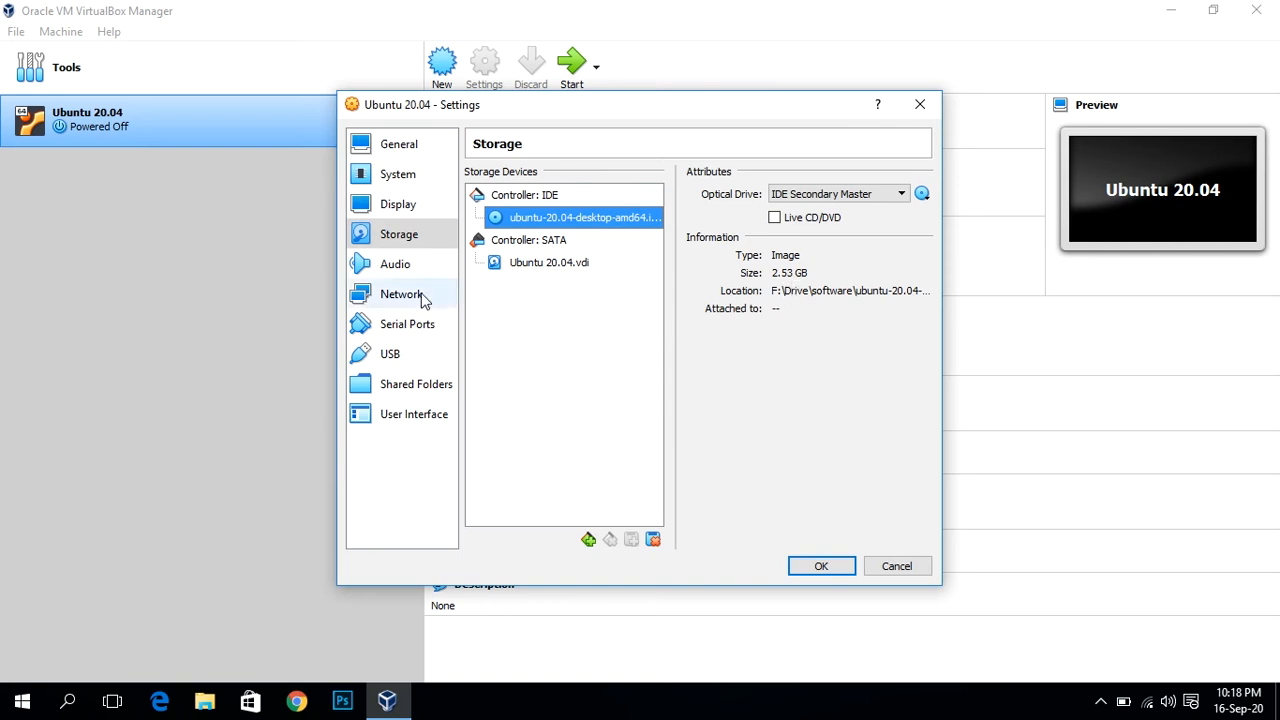
{"action": "left_click", "coordinate": [826, 567]}
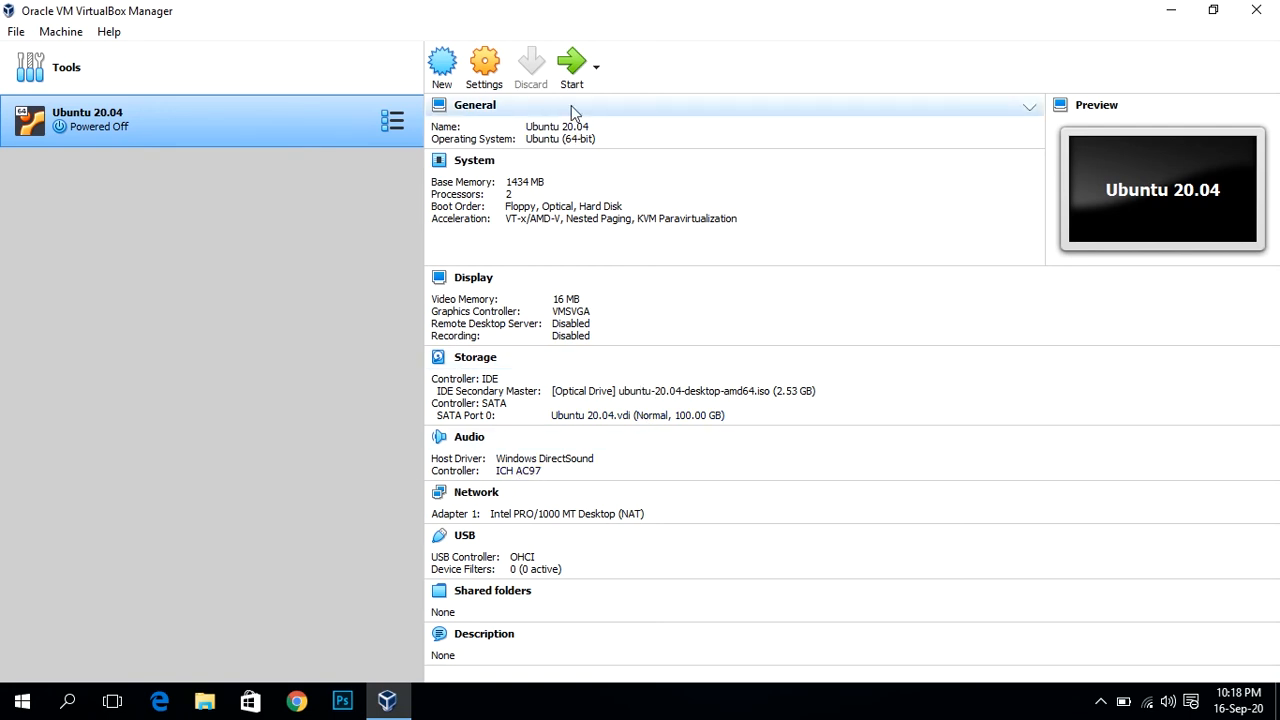
Step: Start the Ubuntu 20.04 virtual machine from the Manager toolbar
{"action": "left_click", "coordinate": [575, 68]}
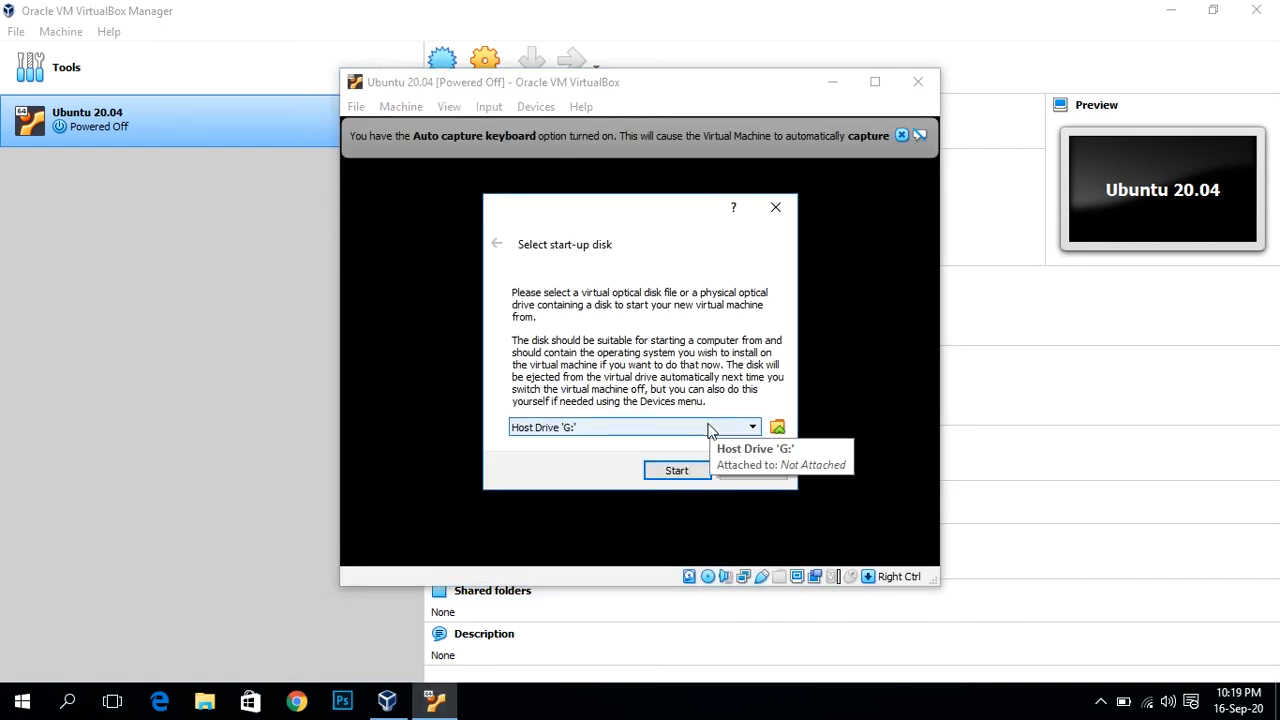
Step: Choose ubuntu-20.04-desktop-amd64.iso as the start-up disk and boot the VM from it
{"action": "left_click", "coordinate": [710, 430]}
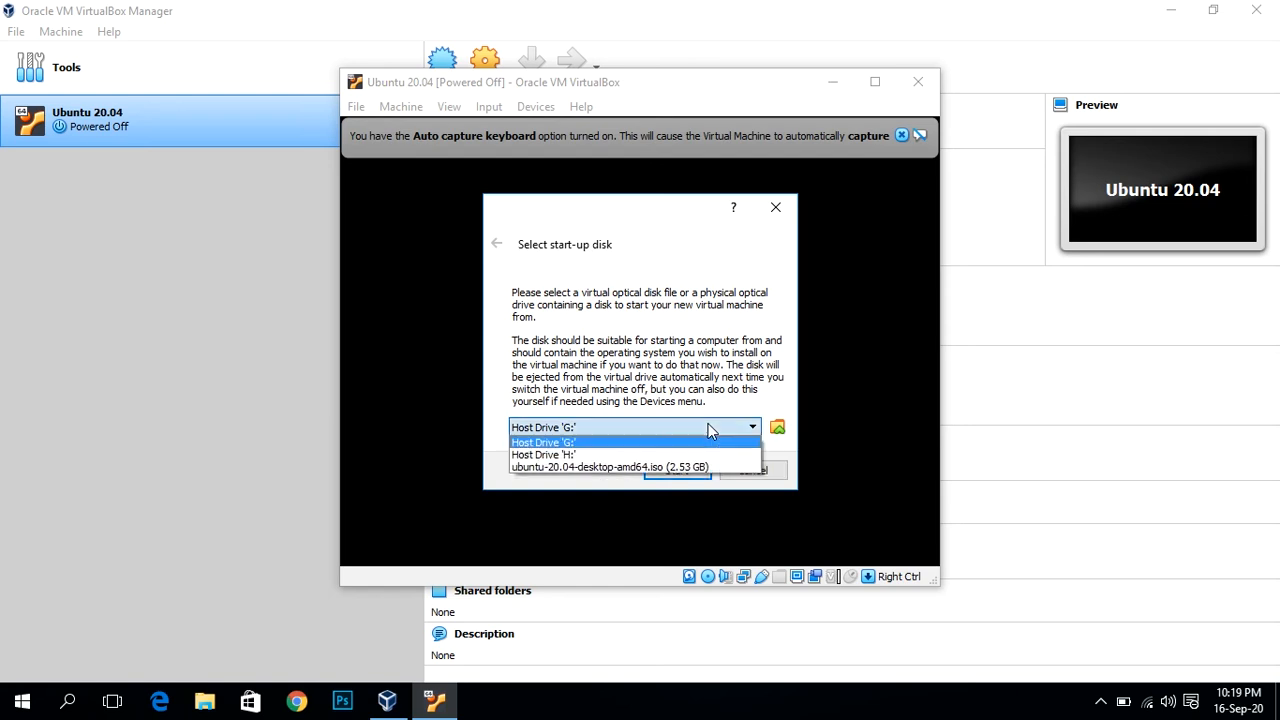
{"action": "left_click", "coordinate": [674, 468]}
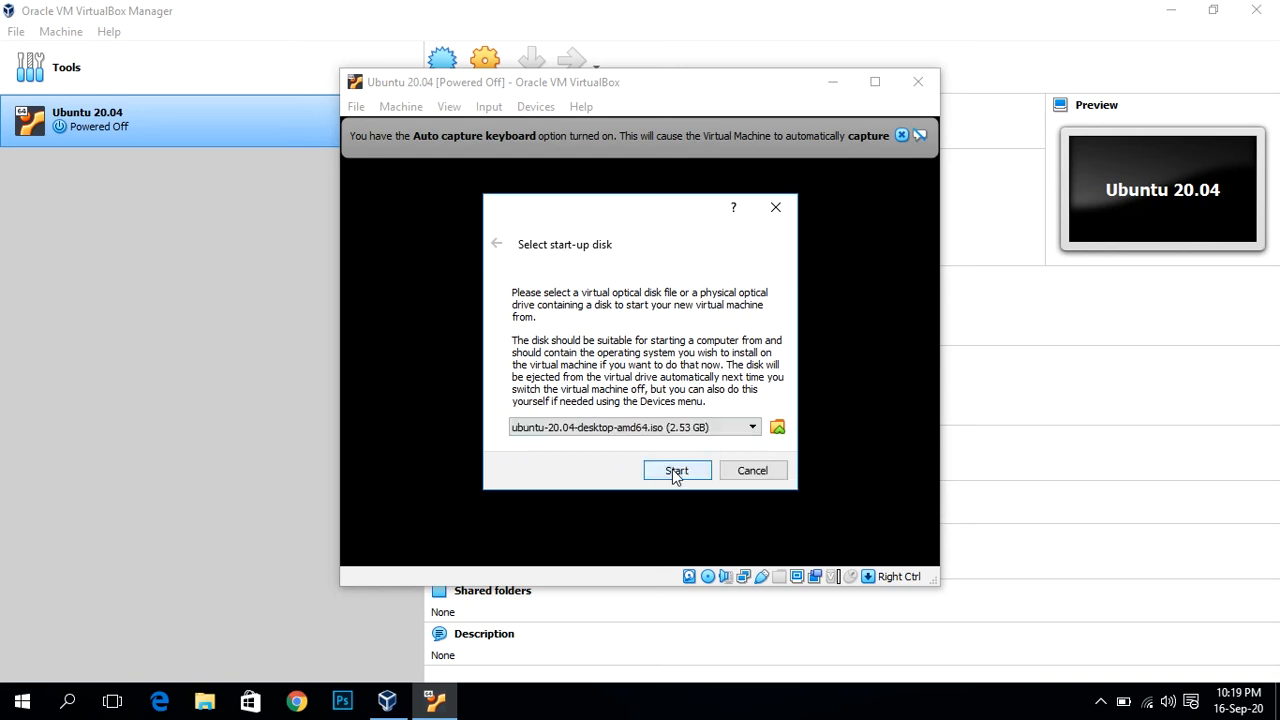
{"action": "left_click", "coordinate": [670, 478]}
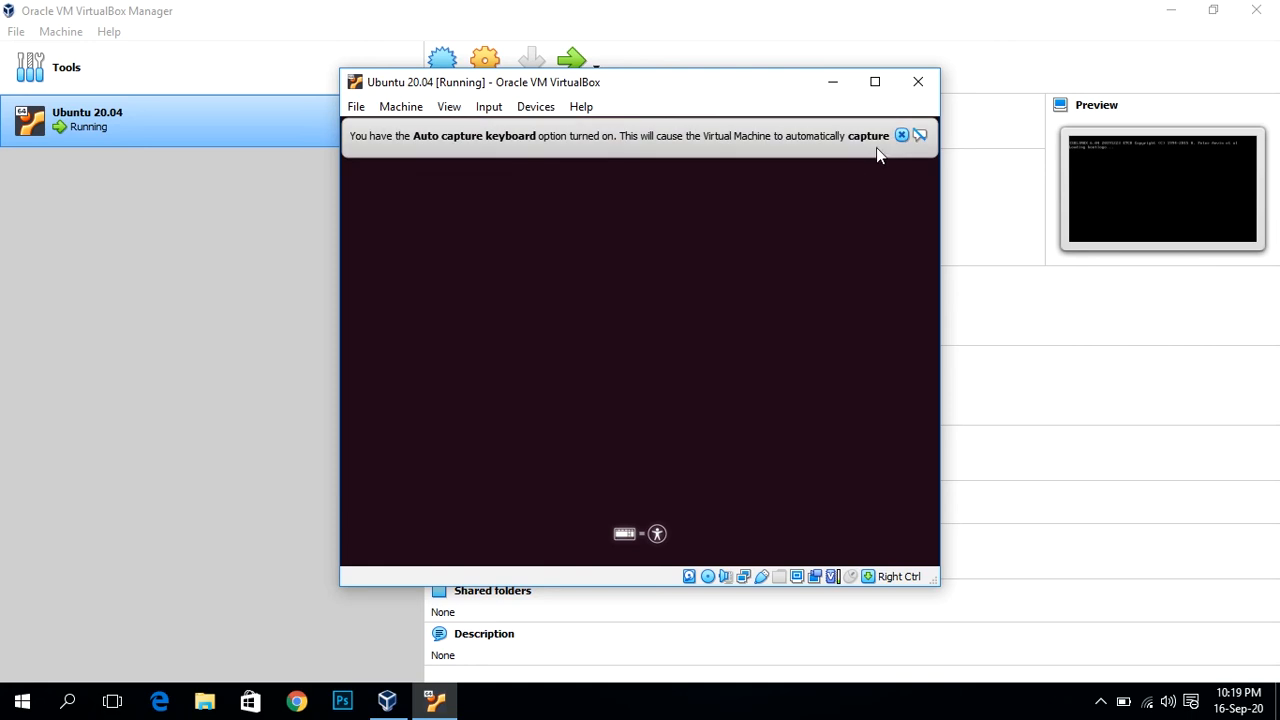
Step: Close the keyboard auto-capture and mouse integration notices, then cancel the disk check with Ctrl+C
{"action": "left_click", "coordinate": [902, 137]}
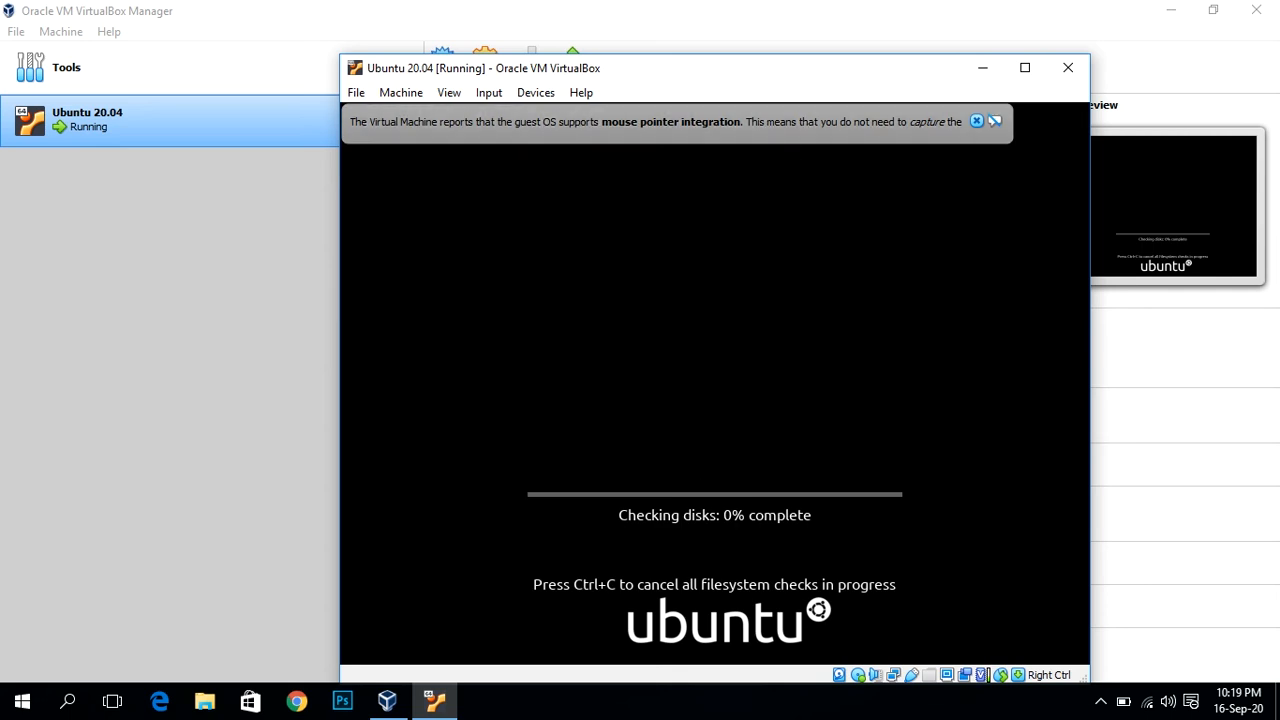
{"action": "left_click", "coordinate": [979, 122]}
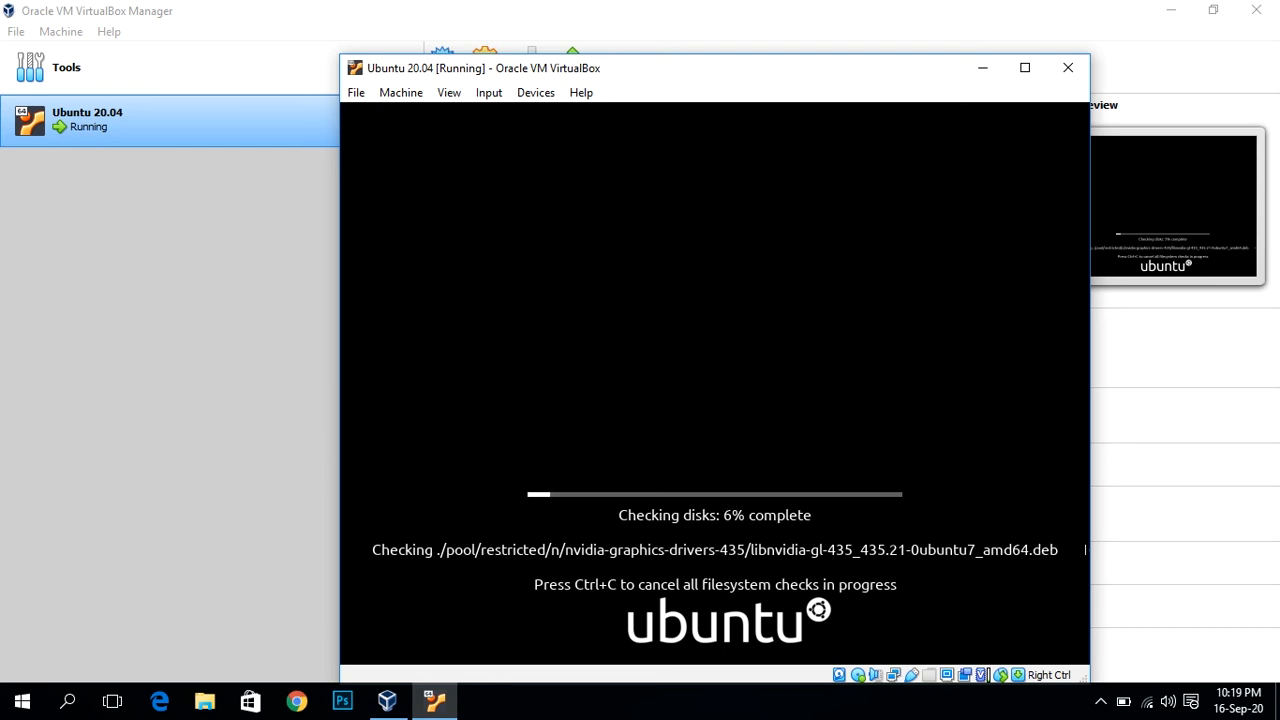
{"action": "key", "text": "ctrl+c"}
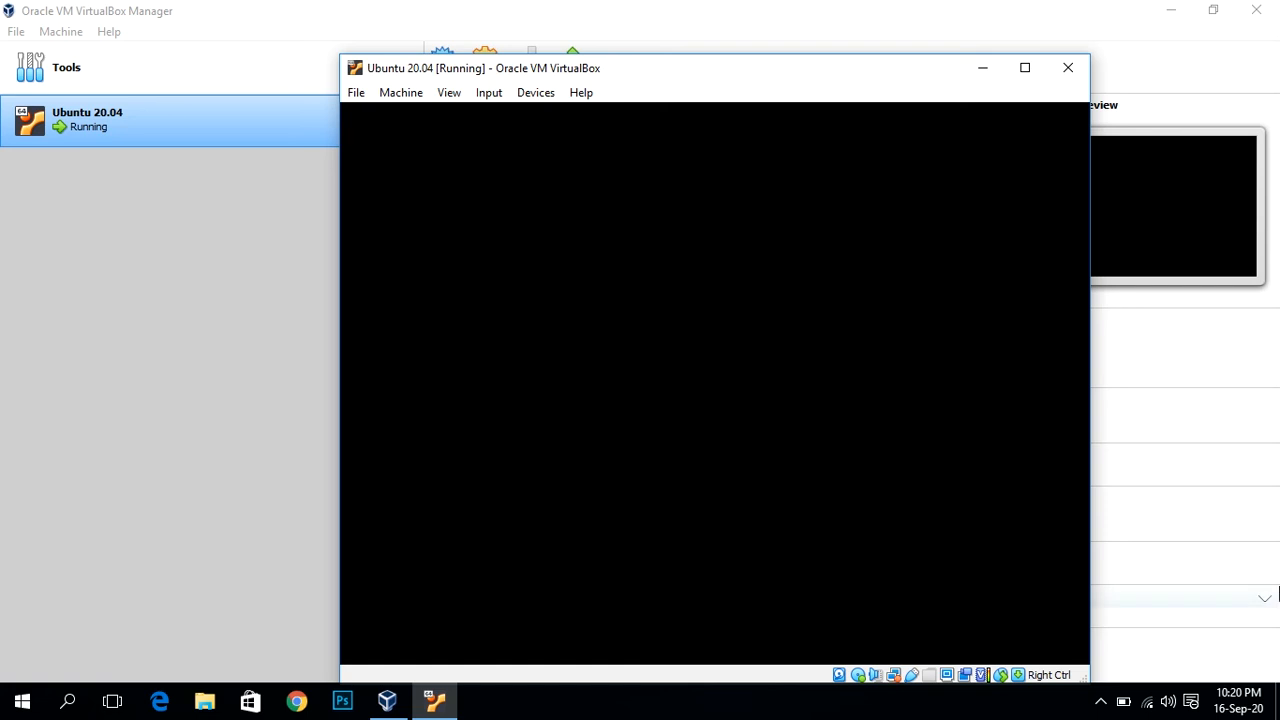
Step: Bring the VirtualBox Manager forward and minimize it so the Ubuntu VM window stays visible
{"action": "left_click", "coordinate": [1101, 702]}
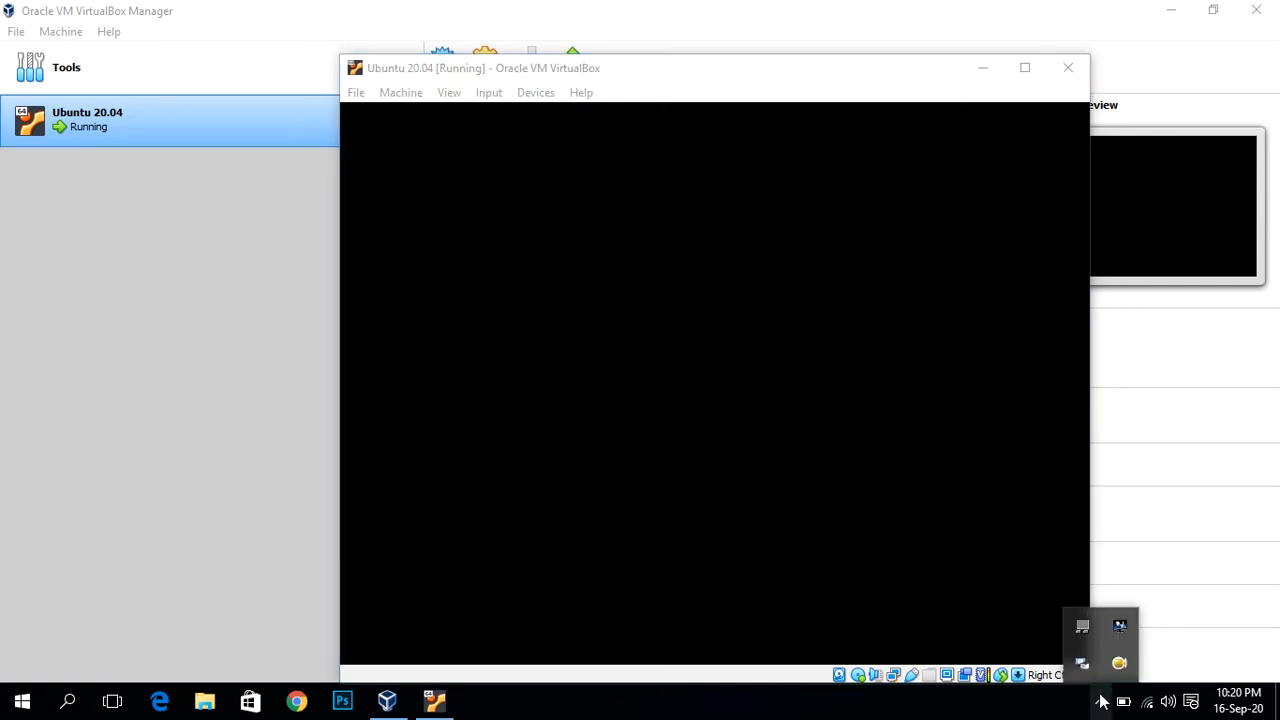
{"action": "left_click", "coordinate": [1101, 702]}
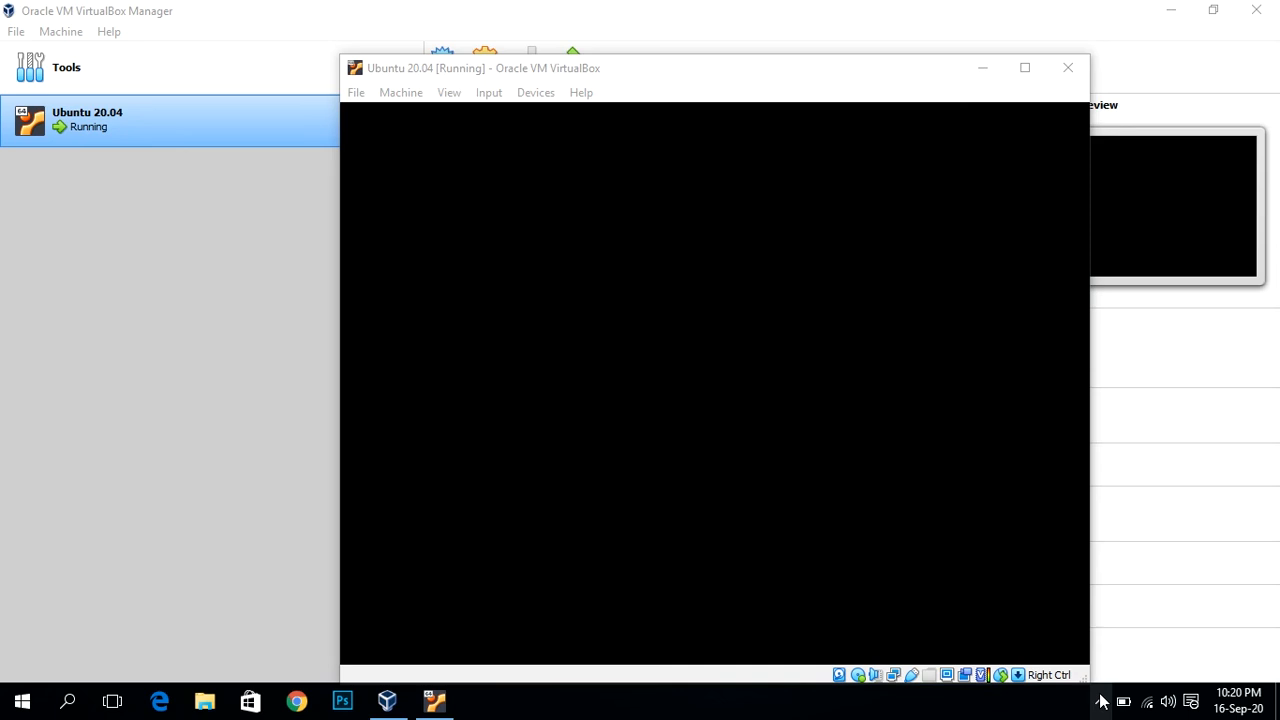
{"action": "left_click", "coordinate": [1160, 611]}
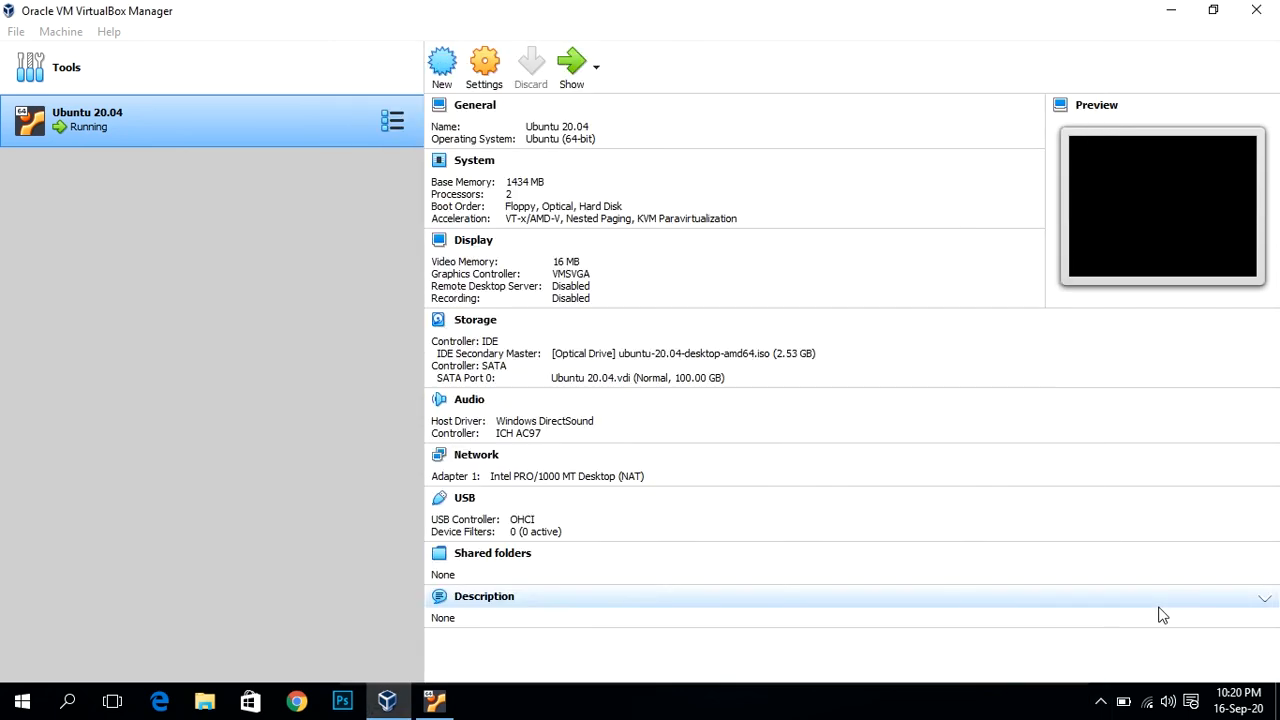
{"action": "left_click", "coordinate": [1172, 18]}
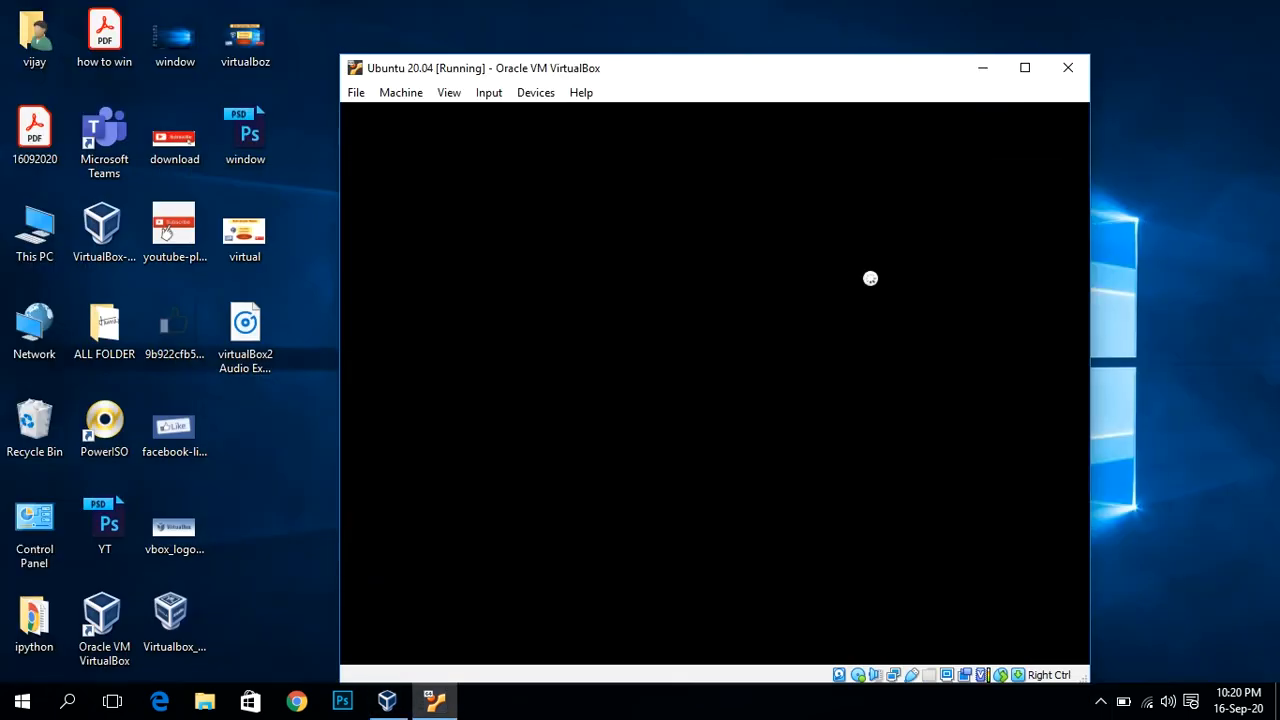
{"action": "left_click", "coordinate": [1172, 598]}
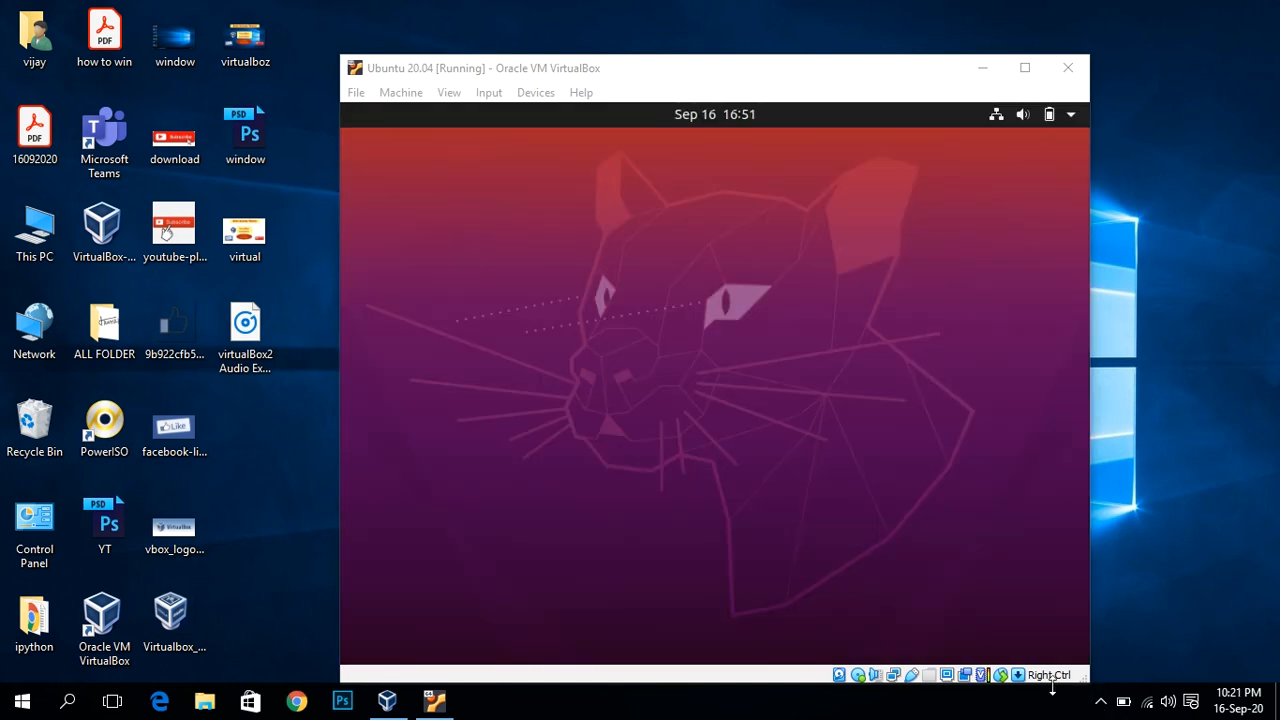
{"action": "left_click", "coordinate": [1100, 704]}
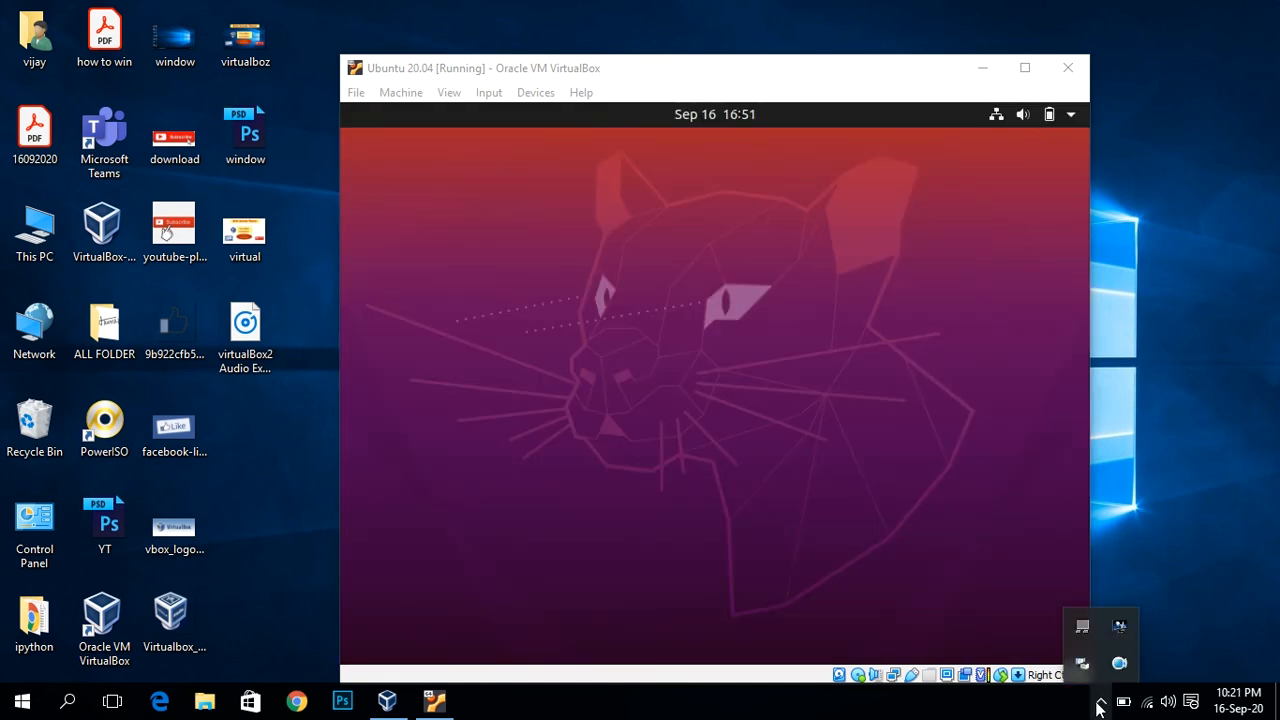
{"action": "left_click", "coordinate": [1100, 702]}
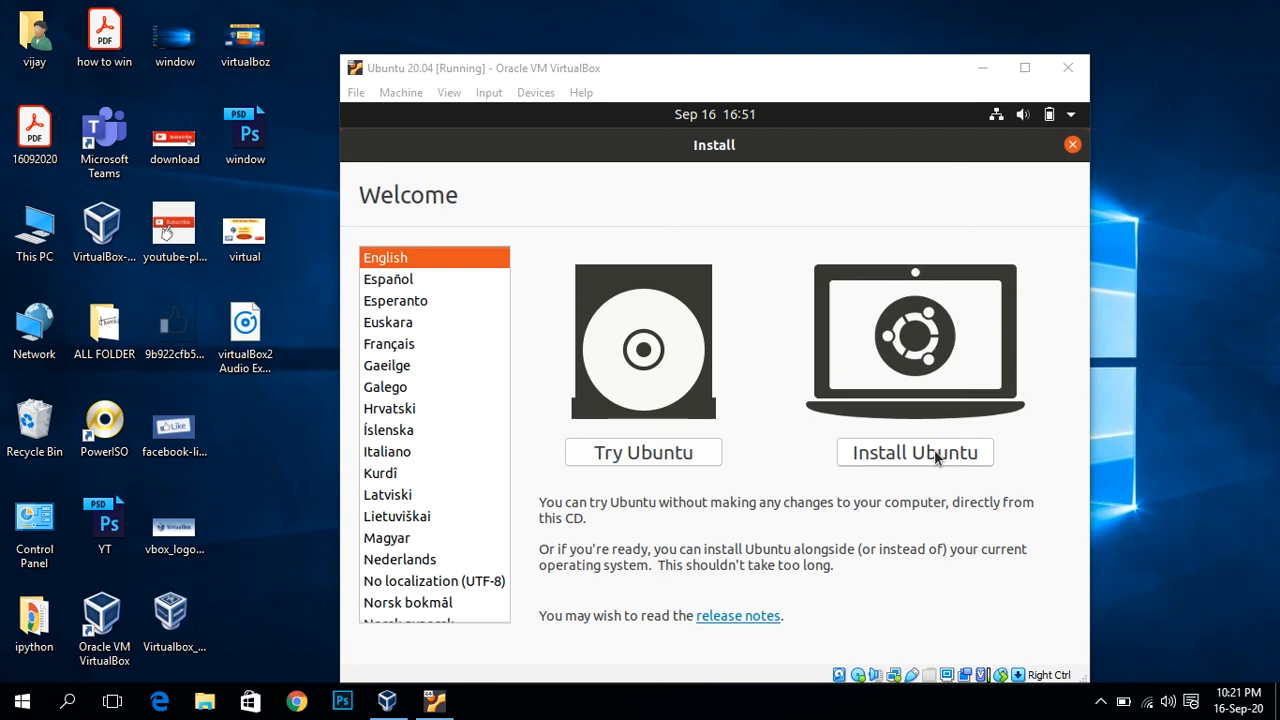
Step: Start installing Ubuntu with the English (US) keyboard and enable third-party software
{"action": "left_click", "coordinate": [889, 451]}
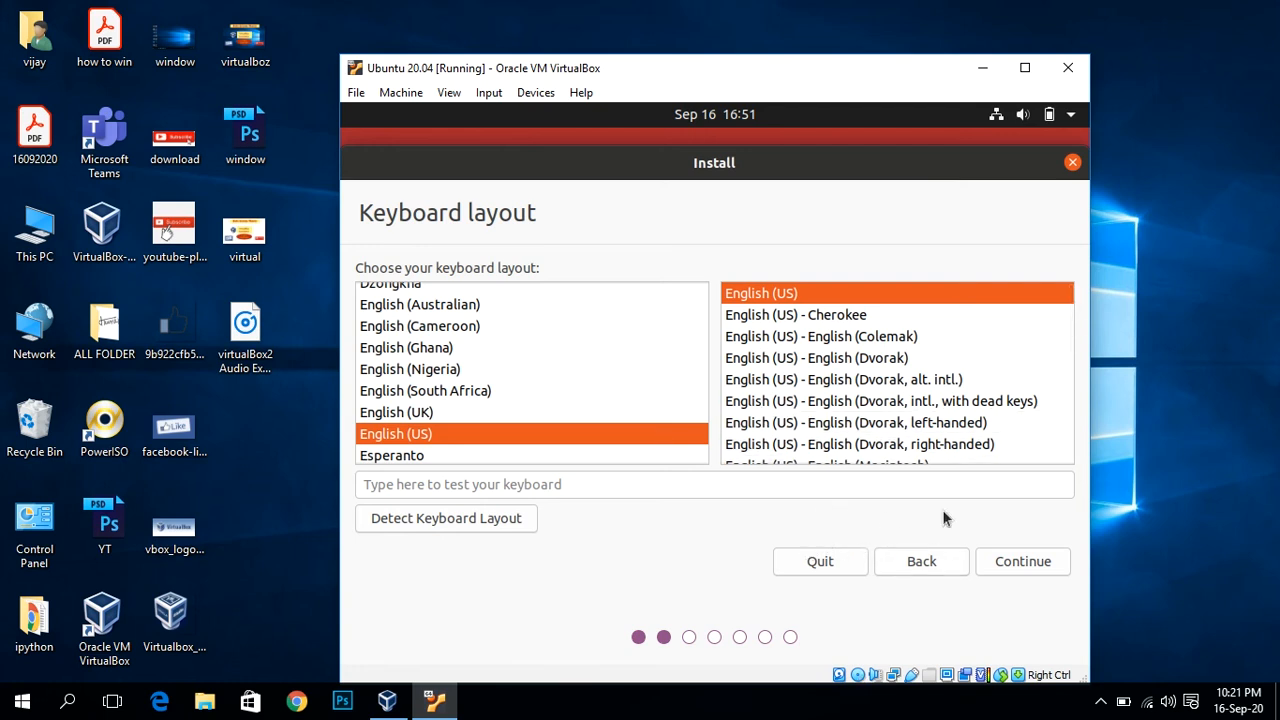
{"action": "left_click", "coordinate": [1022, 563]}
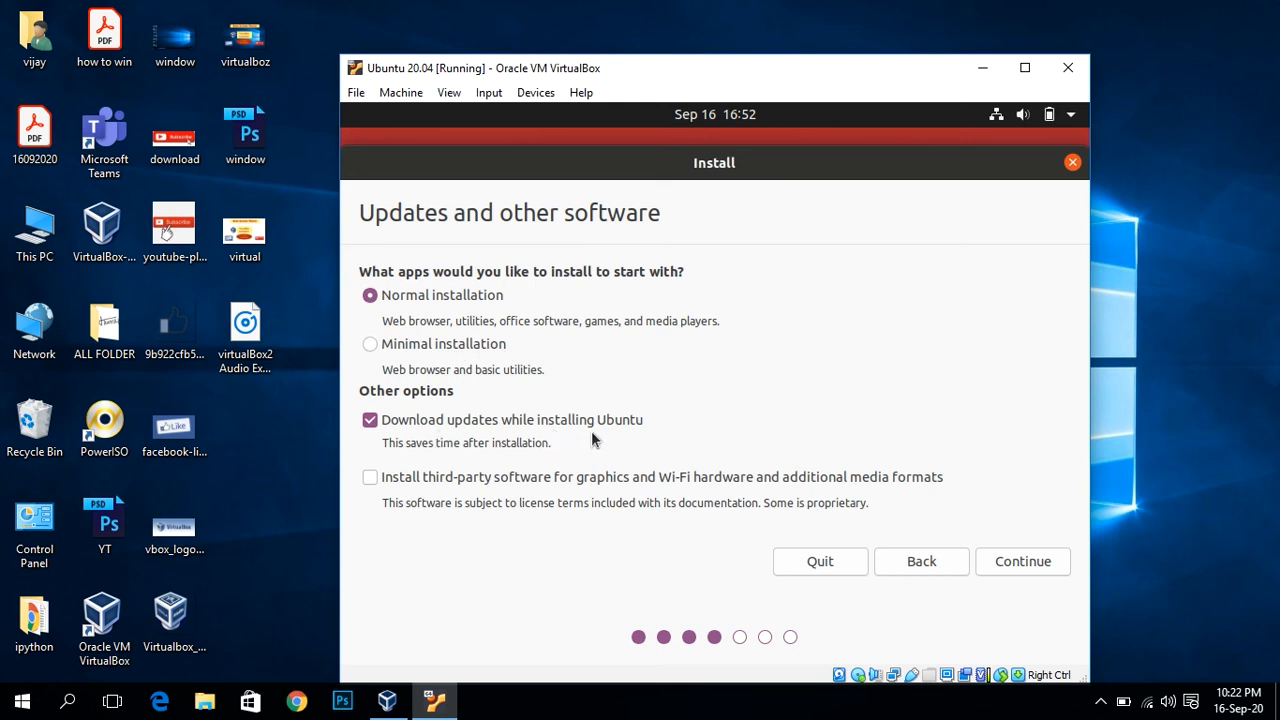
{"action": "left_click", "coordinate": [370, 478]}
Step: Continue past Updates and other software to the Installation type page
{"action": "left_click", "coordinate": [1007, 557]}
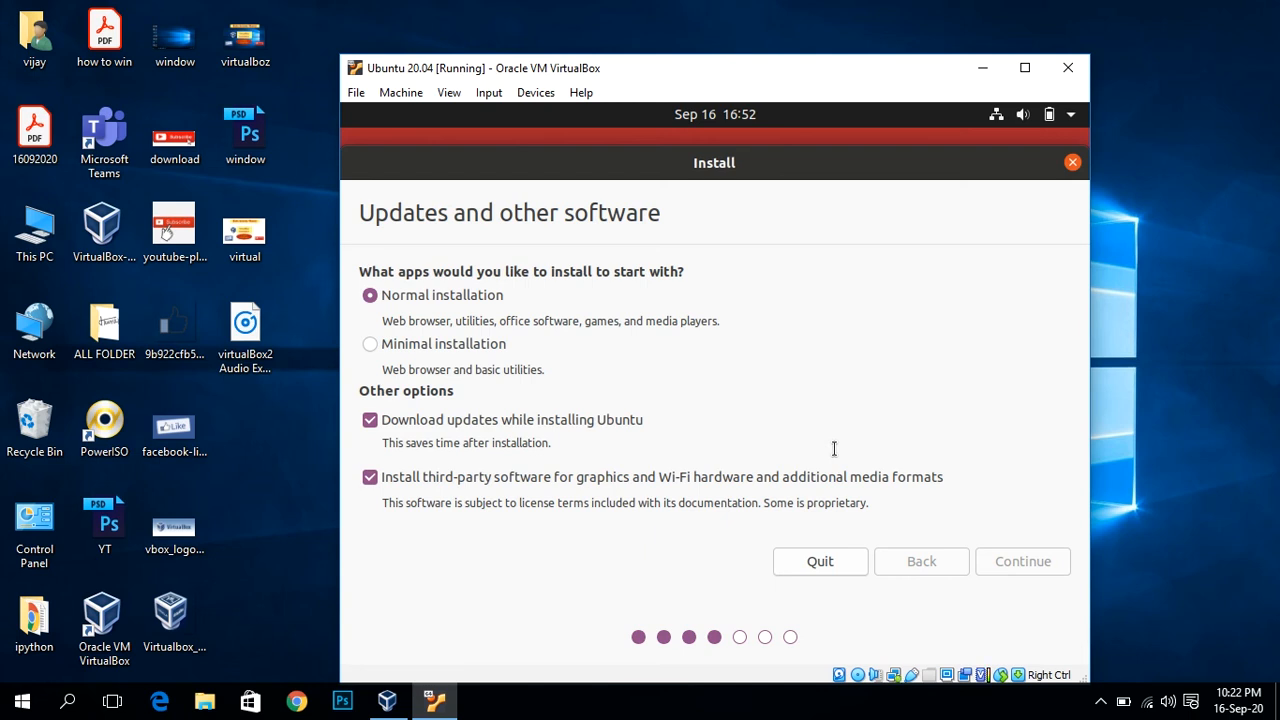
{"action": "left_click", "coordinate": [1116, 427]}
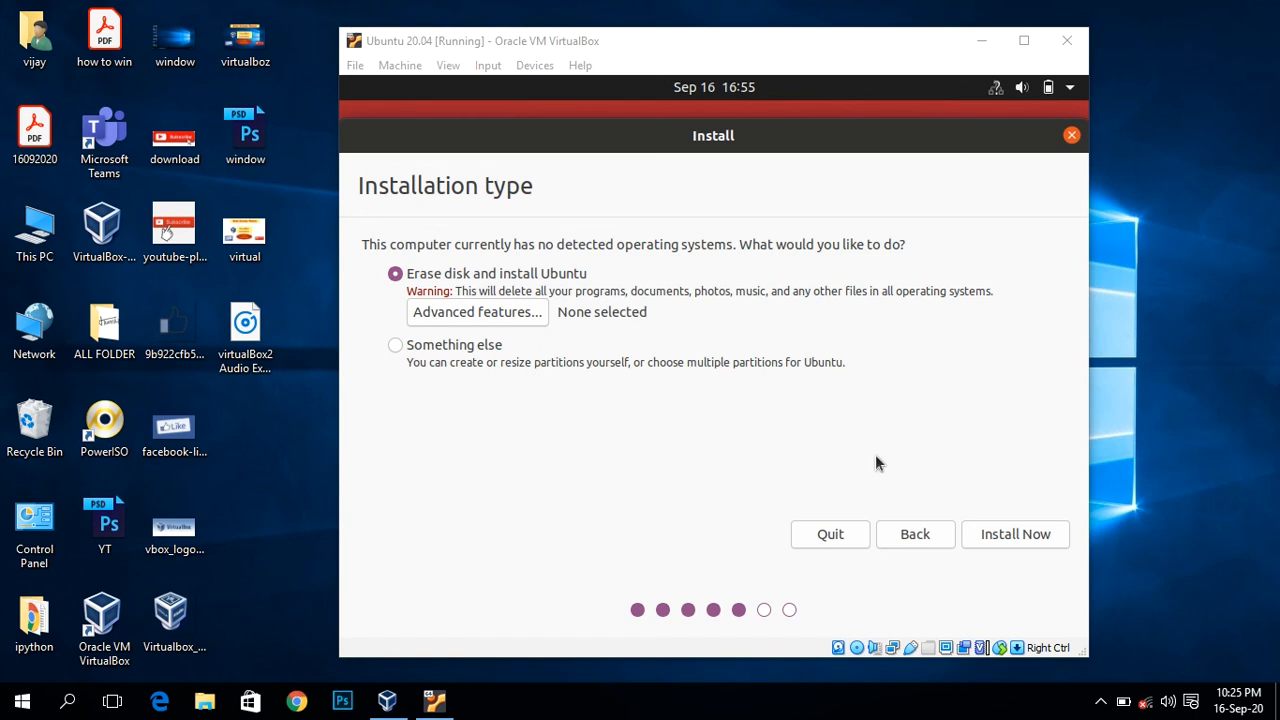
Step: Confirm erasing the whole disk for Ubuntu, then set the location to Kolkata, India
{"action": "left_click", "coordinate": [998, 535]}
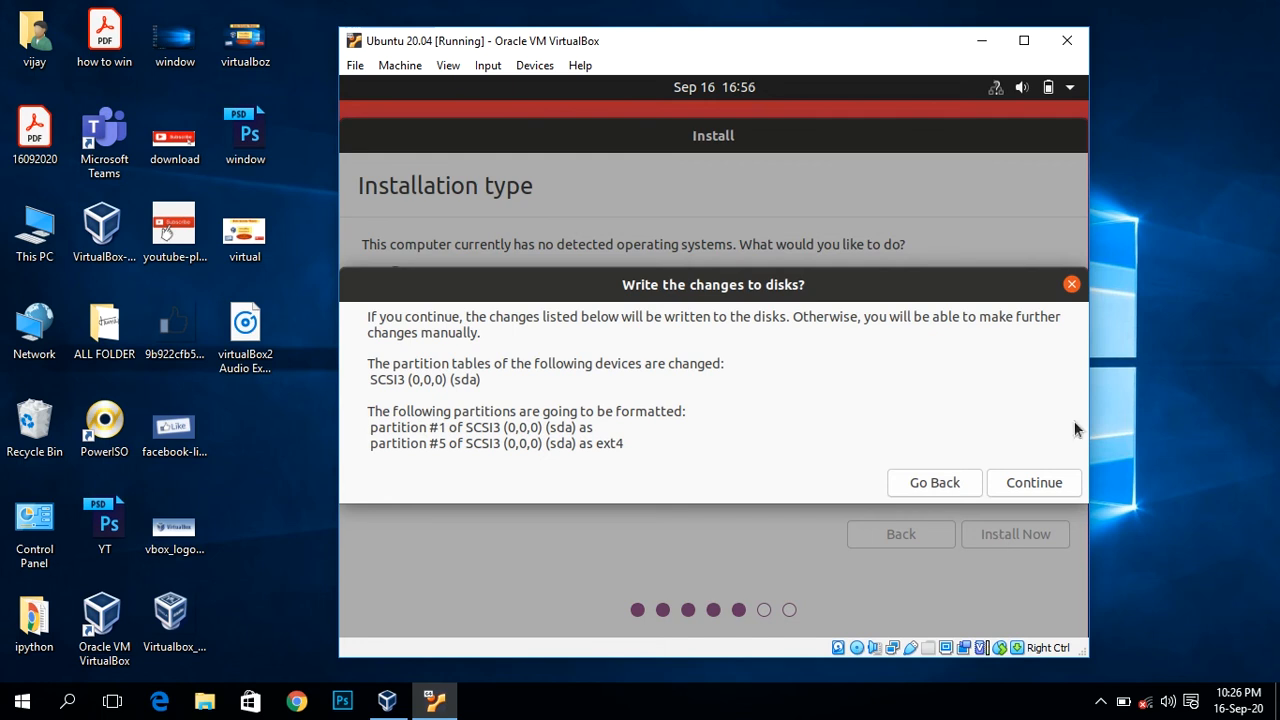
{"action": "left_click", "coordinate": [1018, 480]}
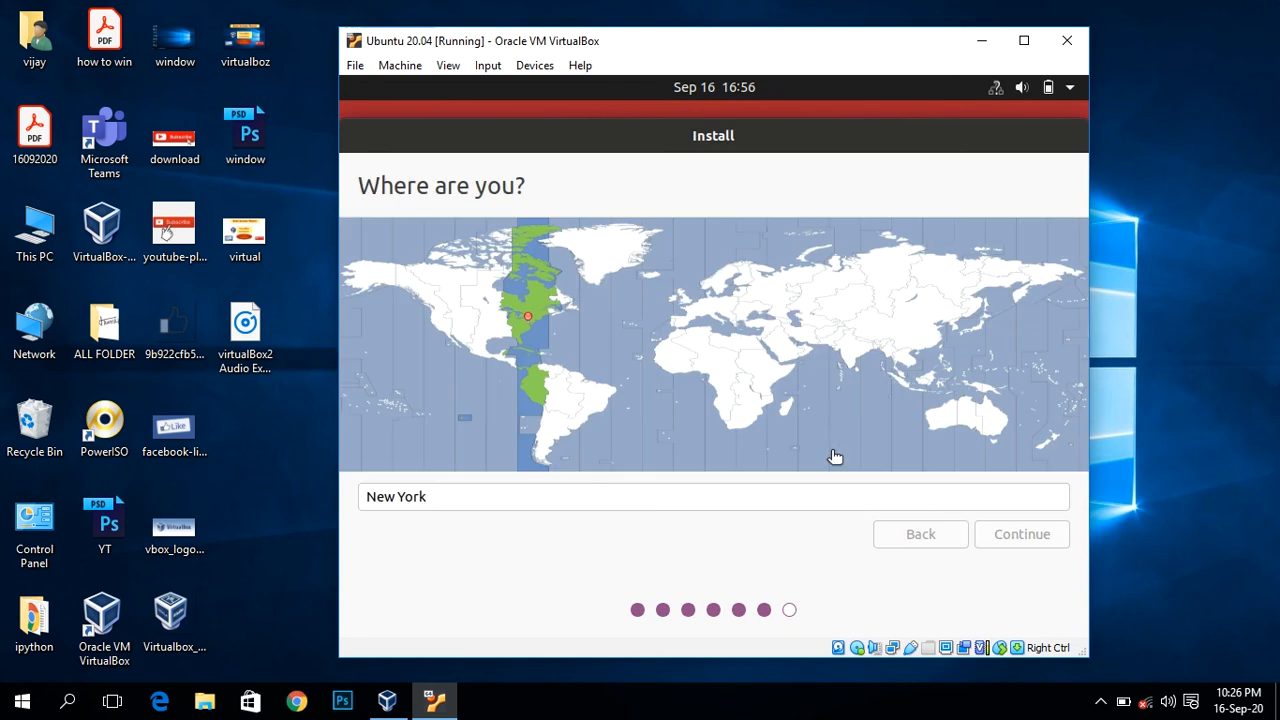
{"action": "left_click", "coordinate": [748, 496]}
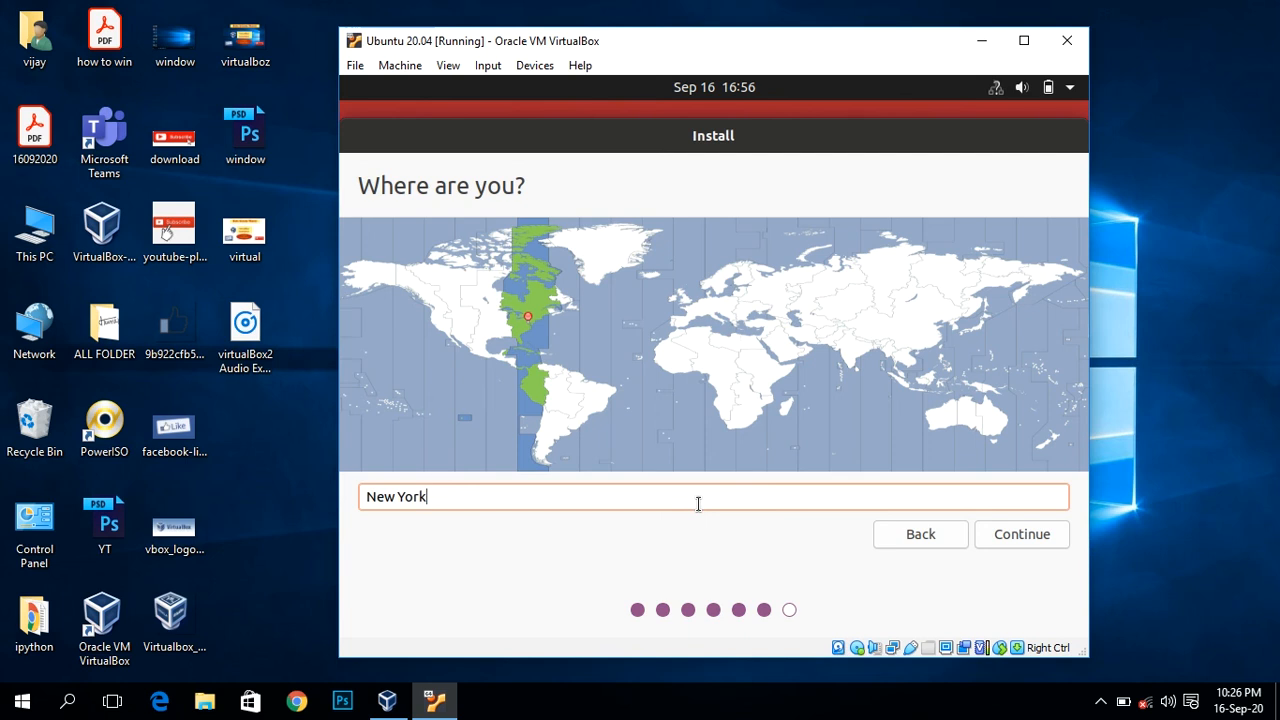
{"action": "key", "text": "BackSpace"}
{"action": "key", "text": "BackSpace"}
{"action": "key", "text": "BackSpace"}
{"action": "key", "text": "BackSpace"}
{"action": "key", "text": "BackSpace"}
{"action": "key", "text": "BackSpace"}
{"action": "key", "text": "BackSpace"}
{"action": "key", "text": "BackSpace"}
{"action": "type", "text": "kol"}
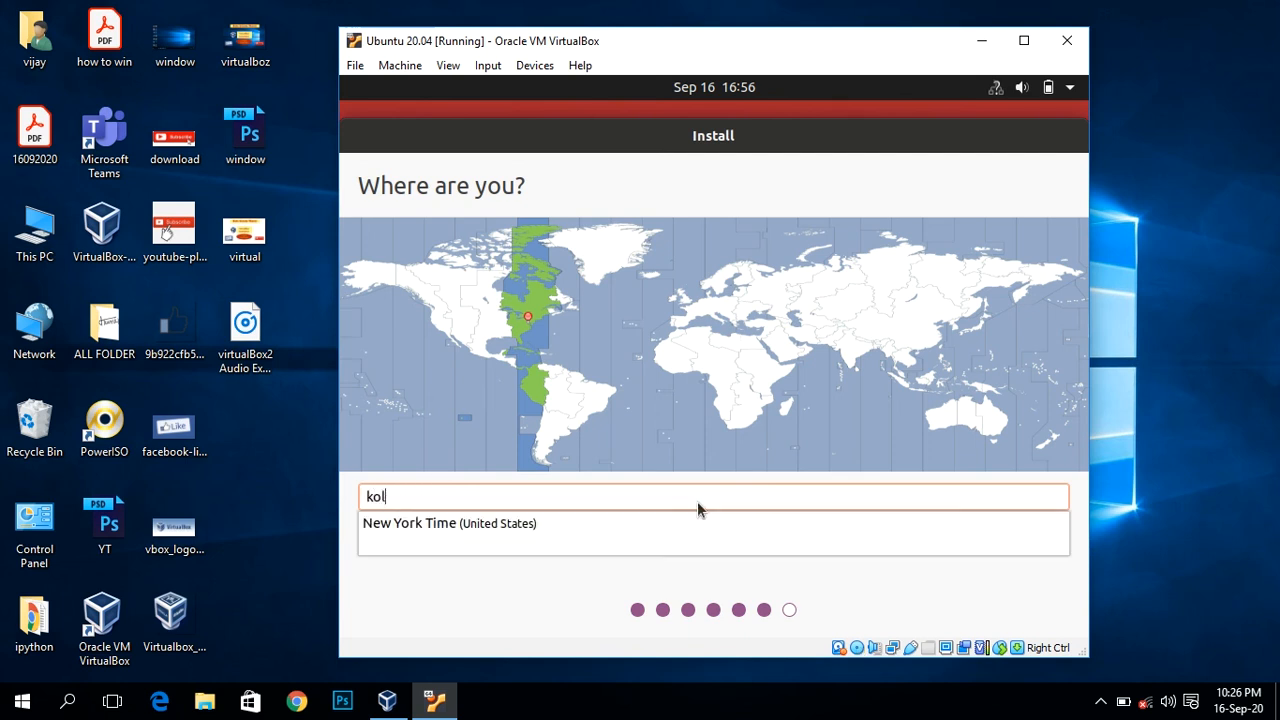
{"action": "type", "text": "ka"}
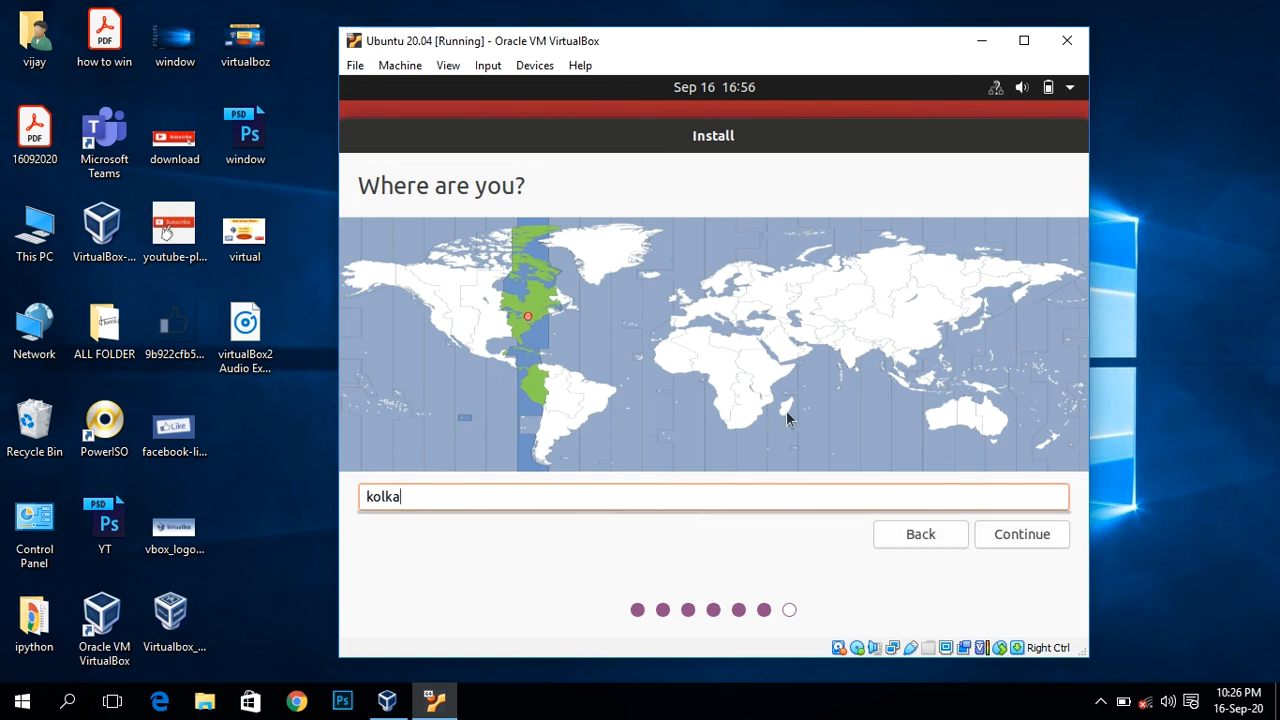
{"action": "left_click", "coordinate": [855, 360]}
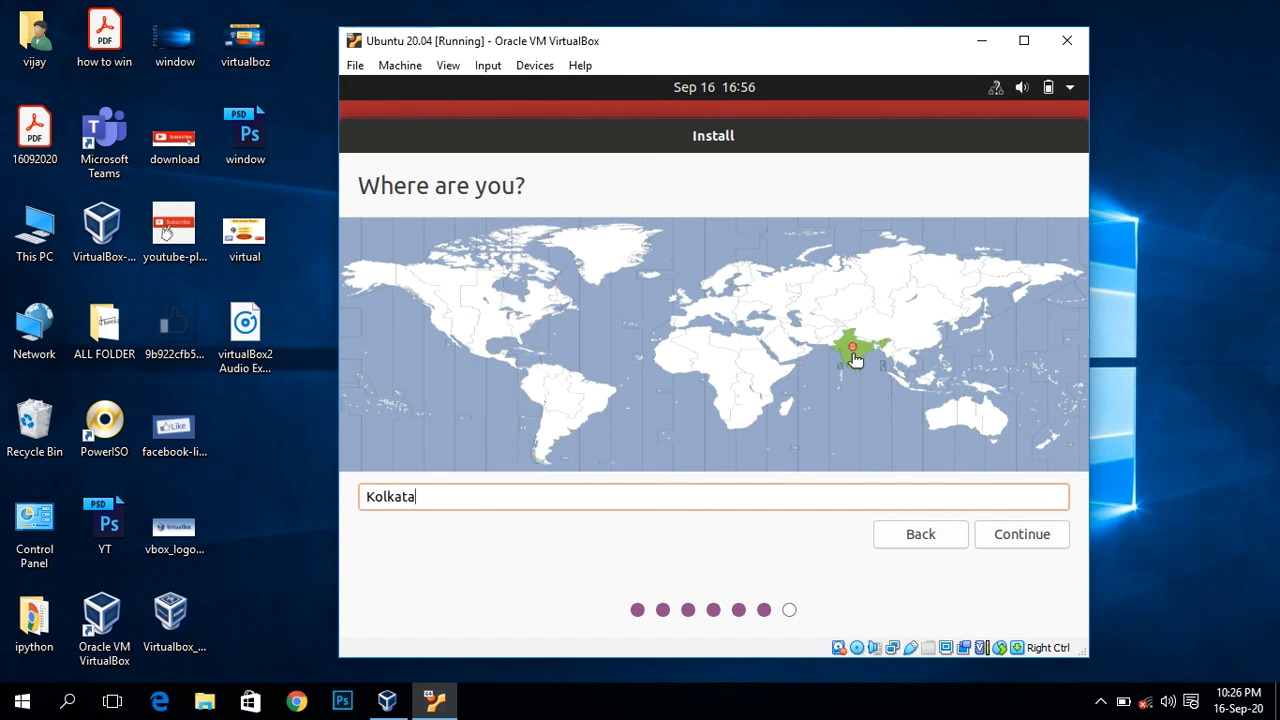
{"action": "left_click", "coordinate": [1021, 534]}
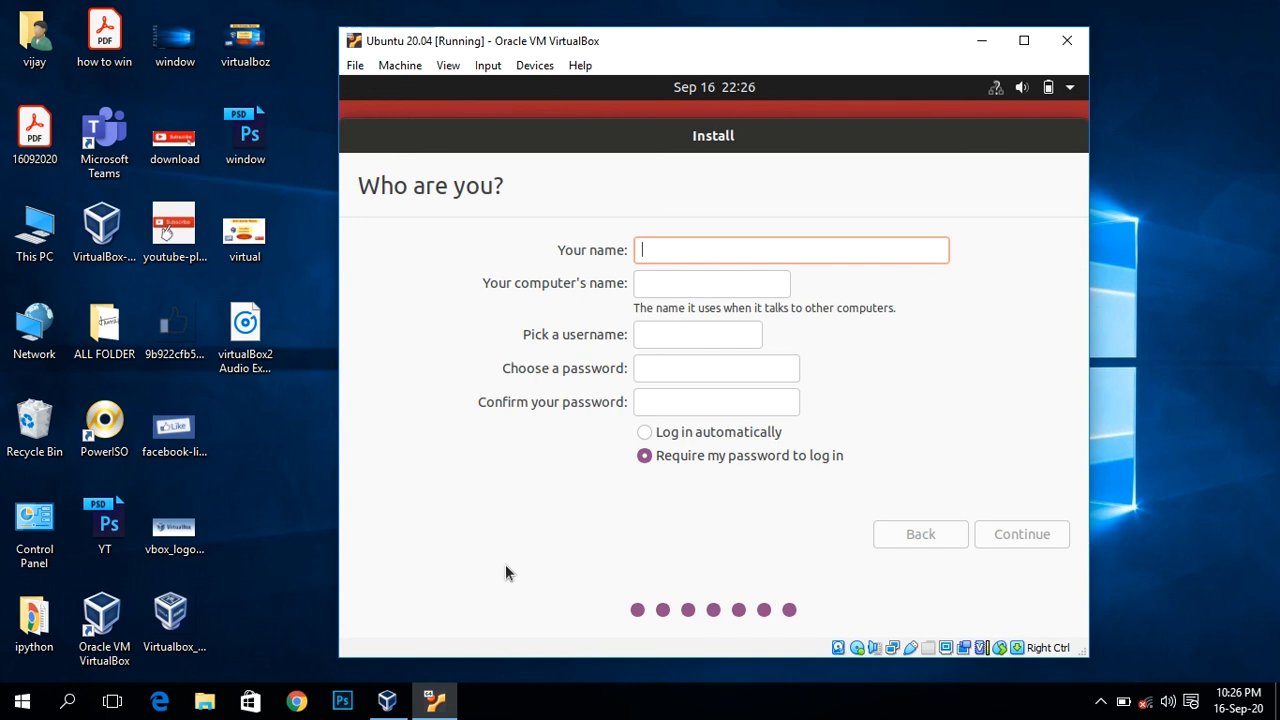
Step: Enter the user's name and a confirmed password, require a password at login, and submit
{"action": "type", "text": "Cijay"}
{"action": "key", "text": "BackSpace"}
{"action": "key", "text": "BackSpace"}
{"action": "key", "text": "BackSpace"}
{"action": "key", "text": "BackSpace"}
{"action": "key", "text": "BackSpace"}
{"action": "type", "text": "Vijay"}
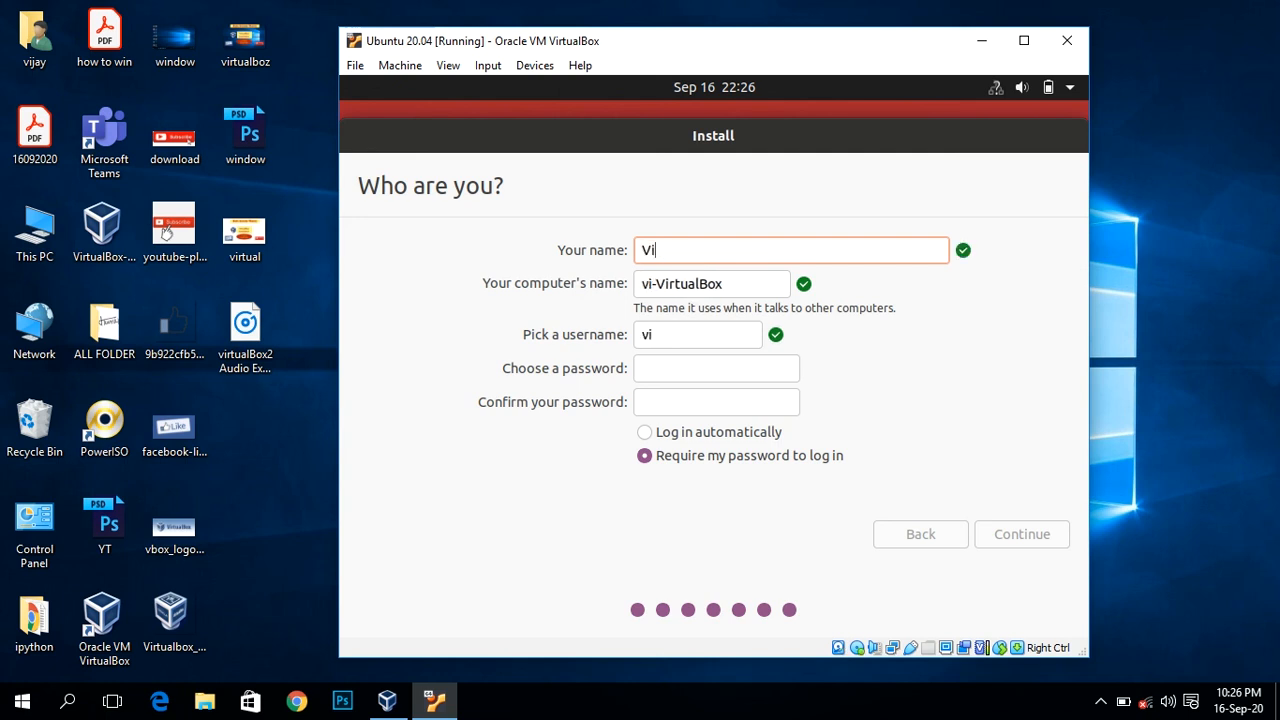
{"action": "key", "text": "Tab"}
{"action": "key", "text": "Tab"}
{"action": "key", "text": "Tab"}
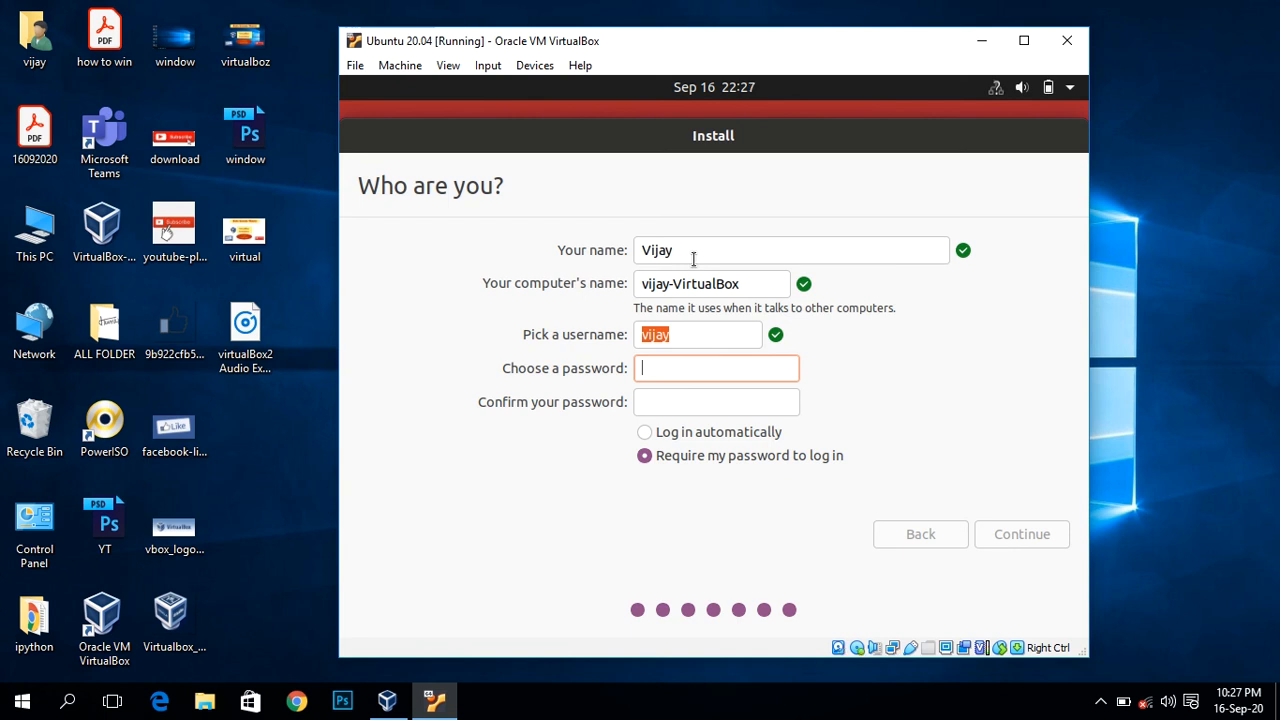
{"action": "type", "text": "12345"}
{"action": "key", "text": "Tab"}
{"action": "type", "text": "12345"}
{"action": "key", "text": "Tab"}
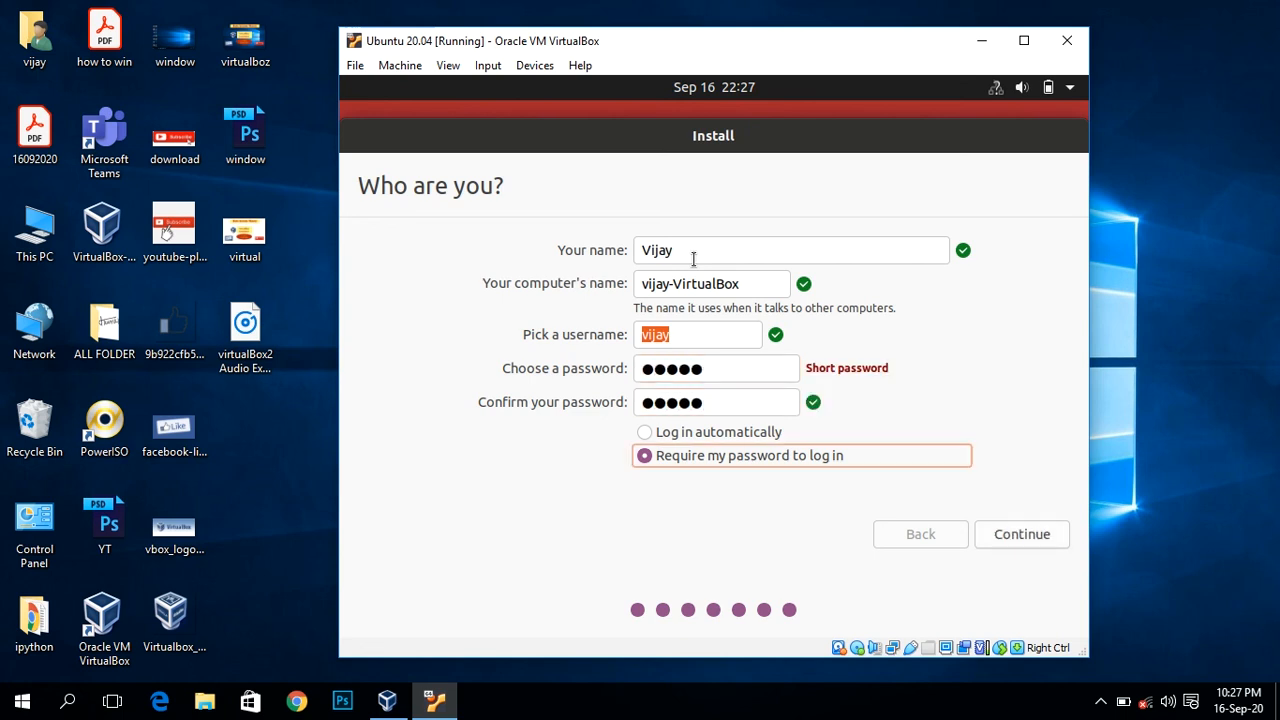
{"action": "left_click", "coordinate": [641, 432]}
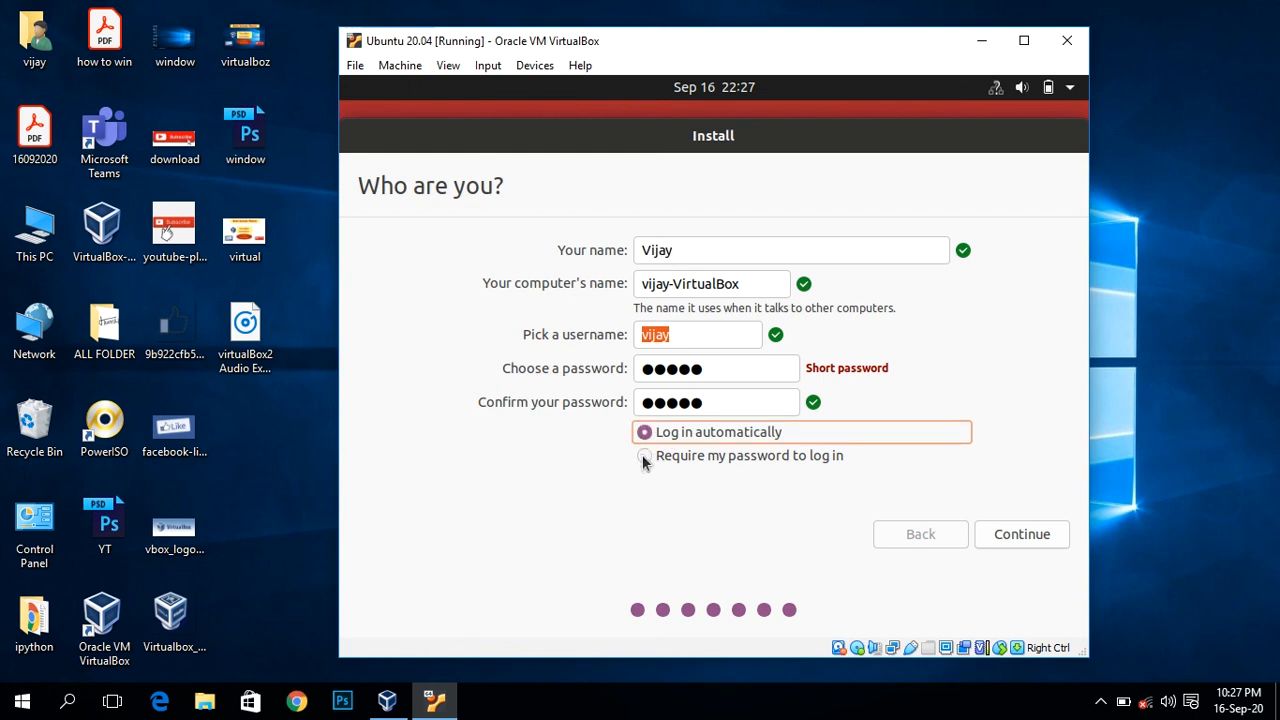
{"action": "left_click", "coordinate": [643, 456]}
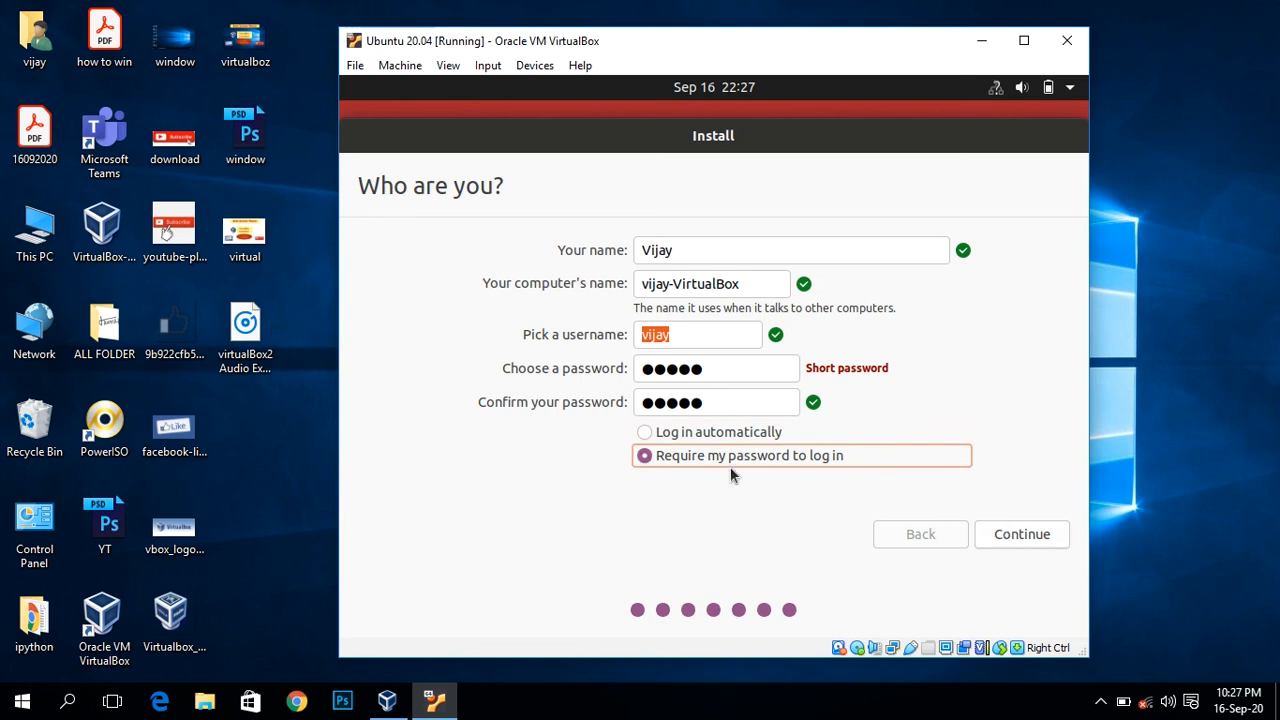
{"action": "left_click", "coordinate": [1026, 535]}
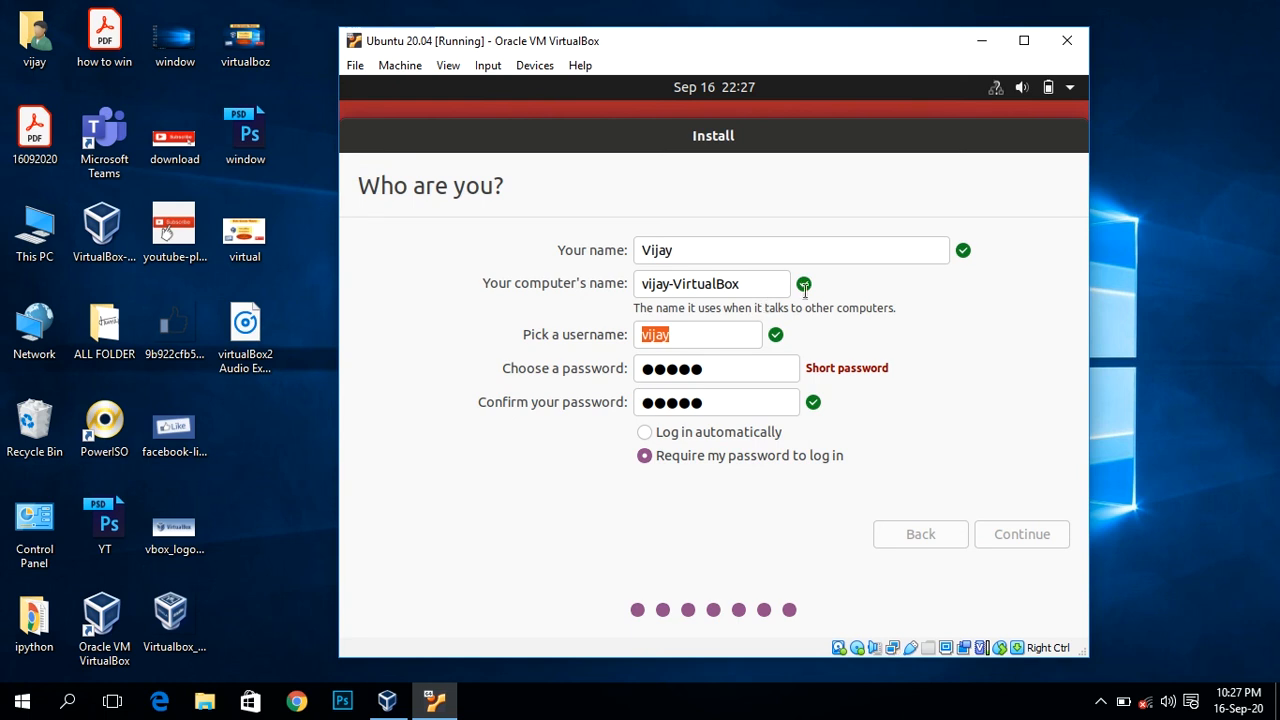
{"action": "left_click", "coordinate": [1172, 305]}
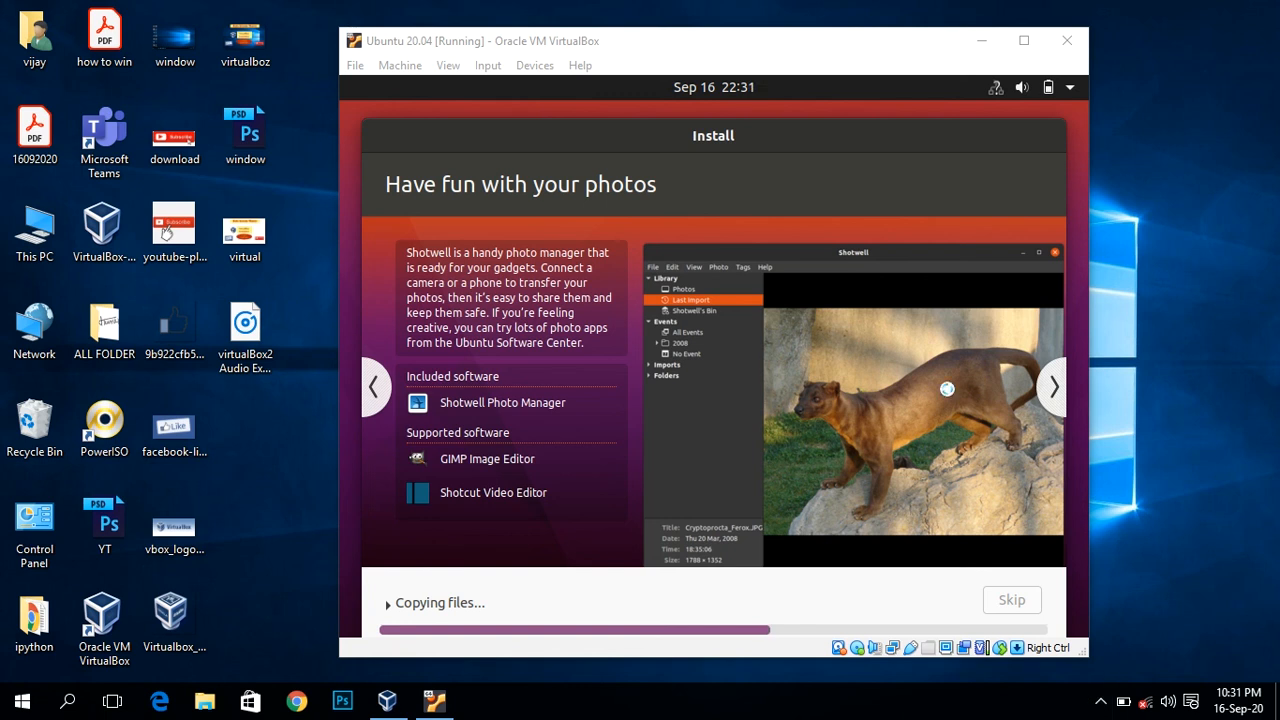
Step: Focus the VM window while Ubuntu finishes copying files and installing
{"action": "left_click", "coordinate": [1054, 391]}
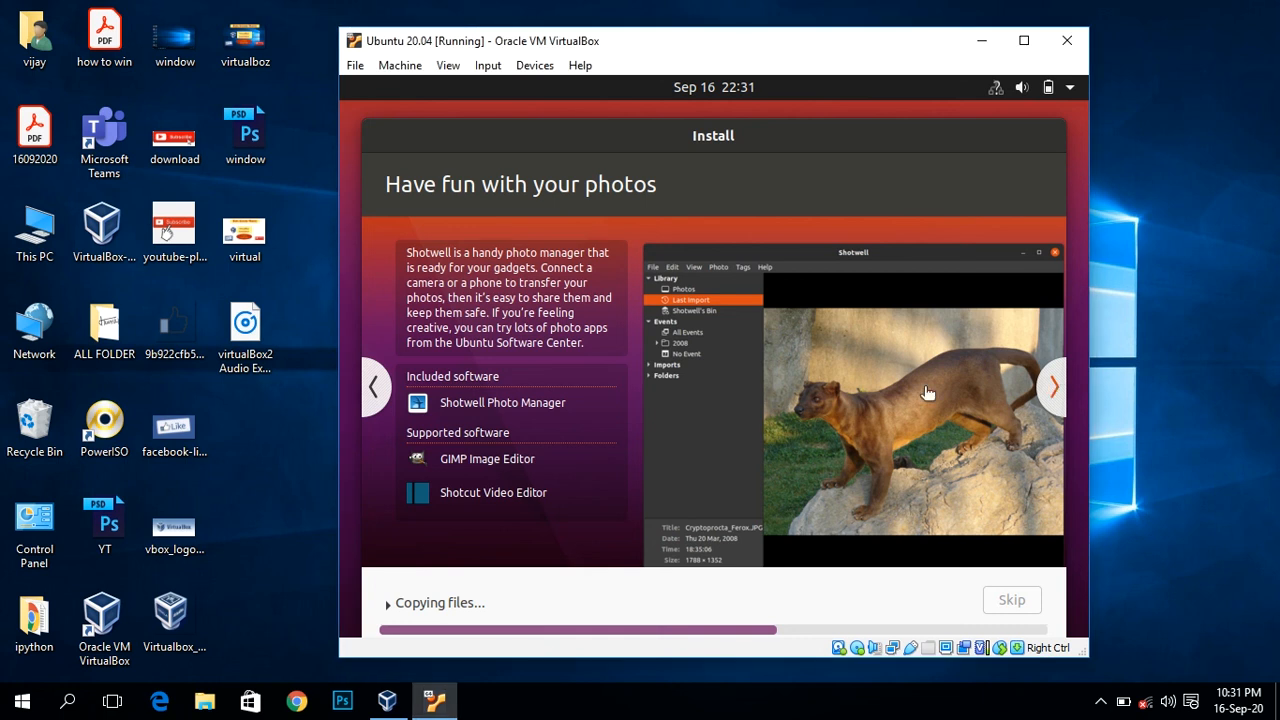
{"action": "left_click", "coordinate": [1143, 587]}
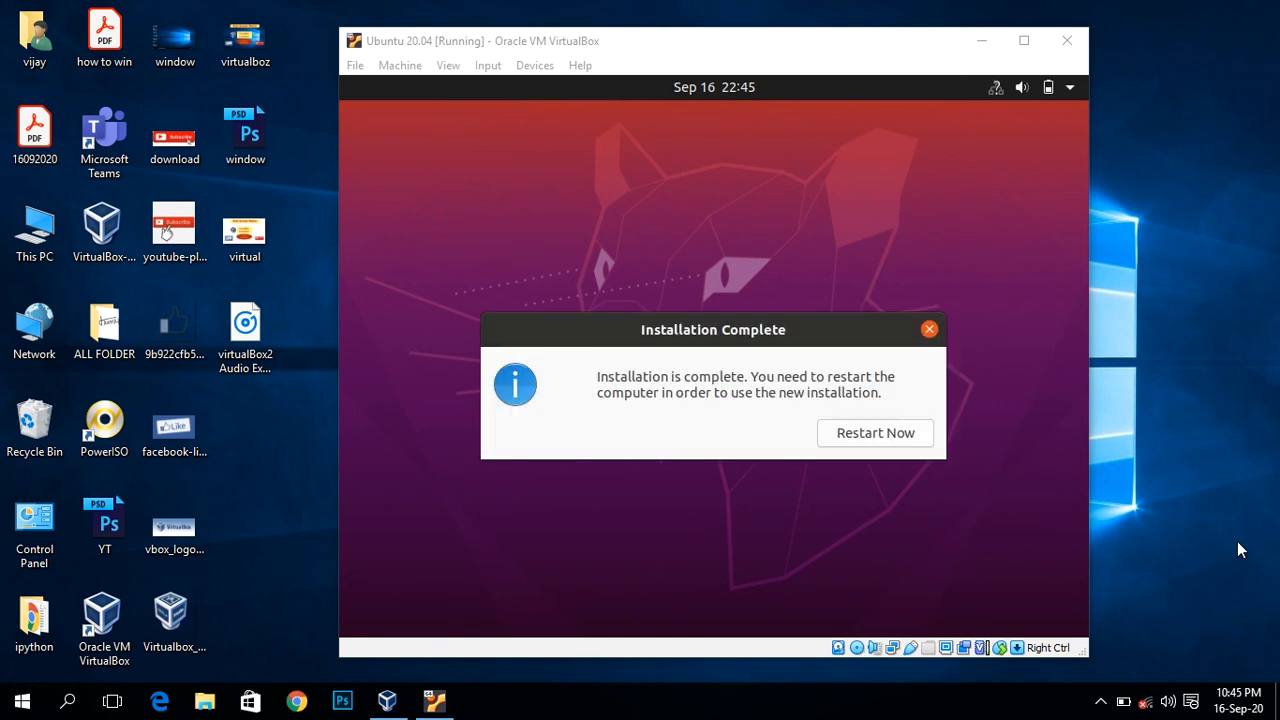
Step: Choose Restart Now to reboot the VM into the new Ubuntu install
{"action": "left_click", "coordinate": [885, 436]}
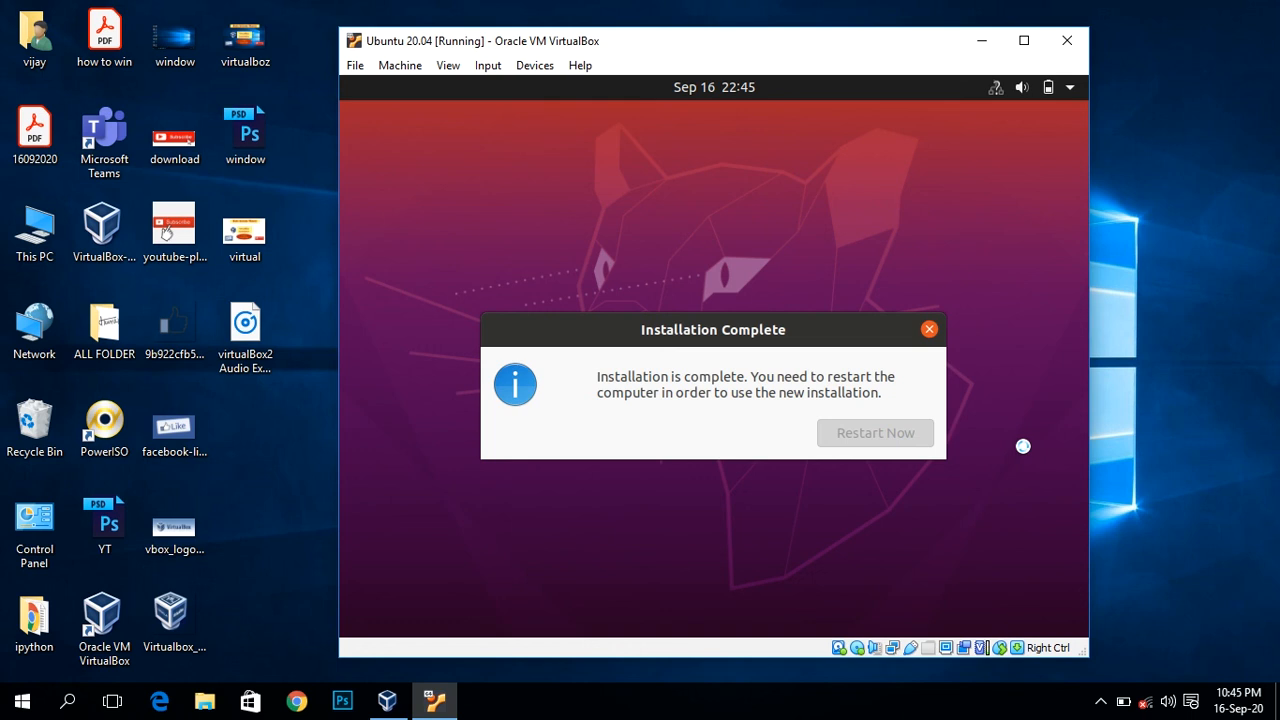
{"action": "left_click", "coordinate": [1116, 455]}
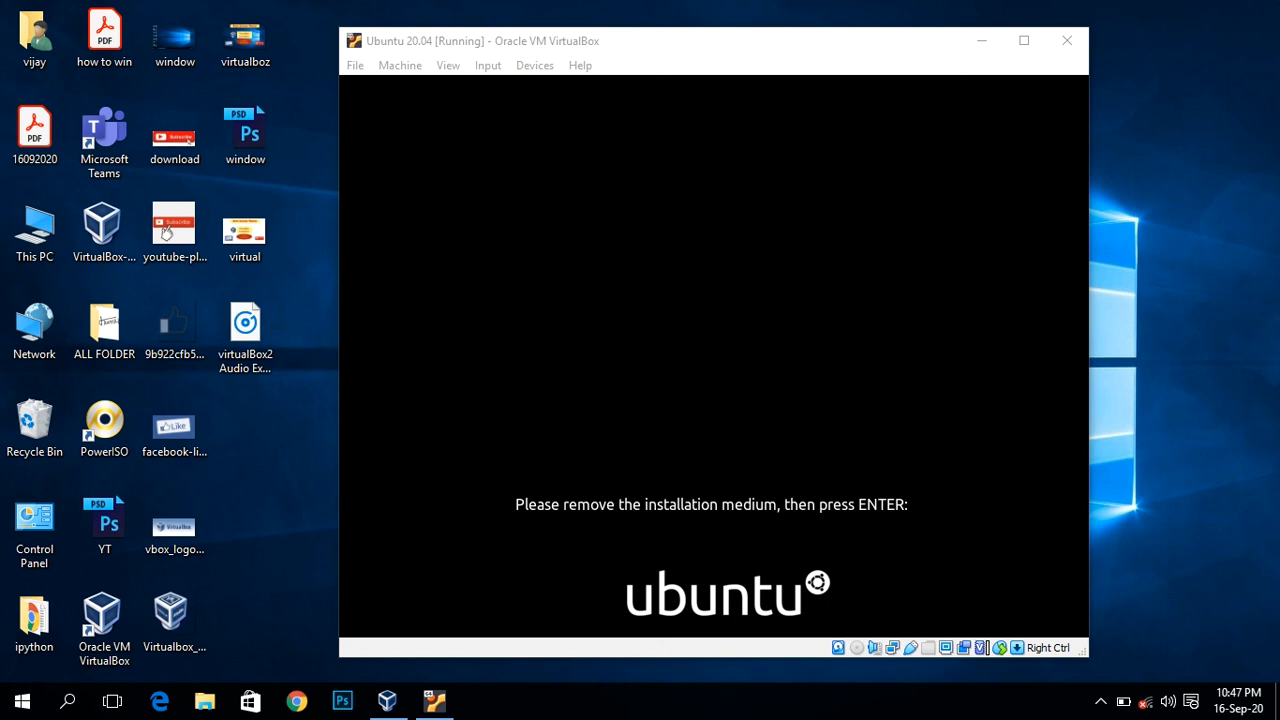
Step: Restore the minimised Ubuntu VM window from the Windows taskbar
{"action": "left_click", "coordinate": [660, 400]}
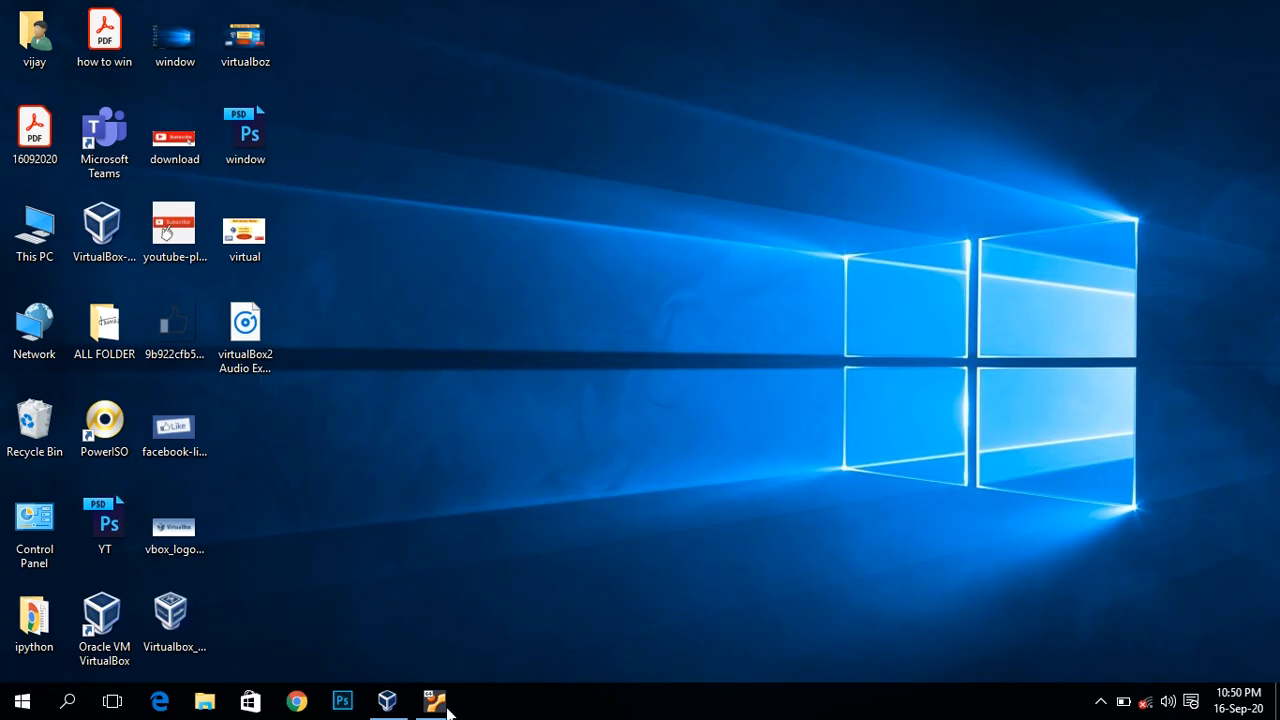
{"action": "left_click", "coordinate": [423, 710]}
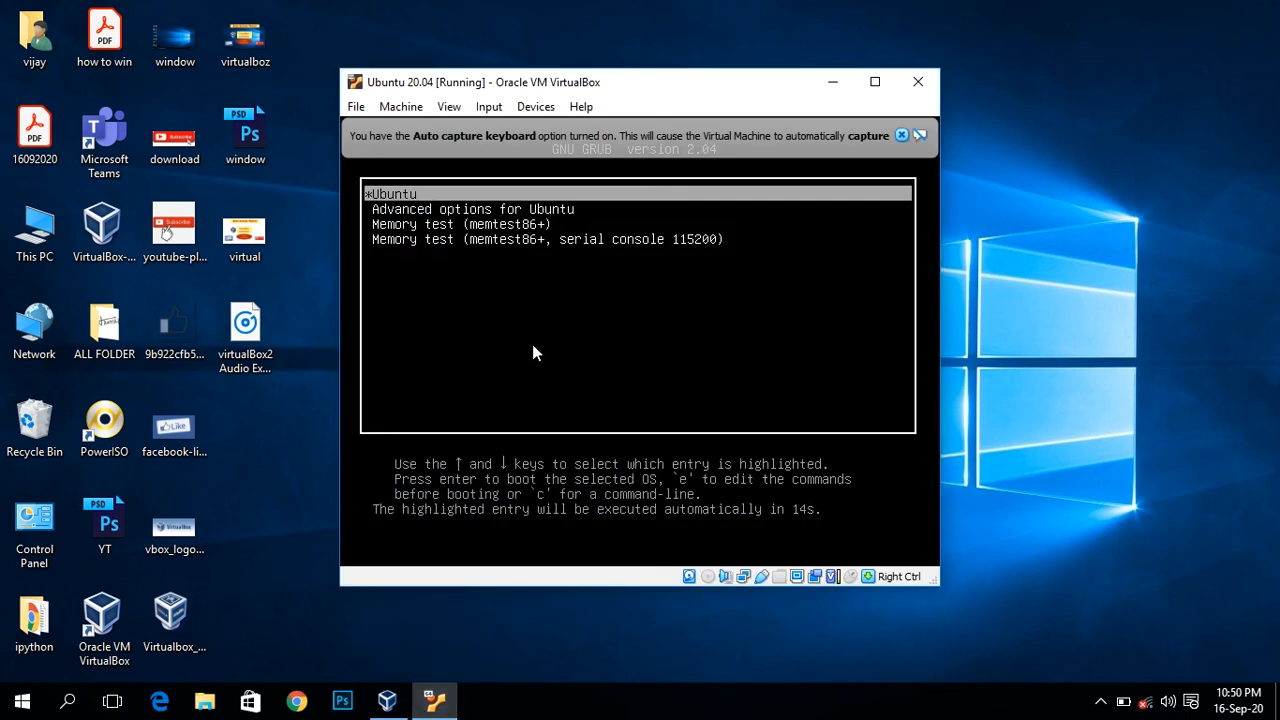
Step: Boot the default Ubuntu GRUB entry and close the keyboard and mouse integration notices
{"action": "key", "text": "Return"}
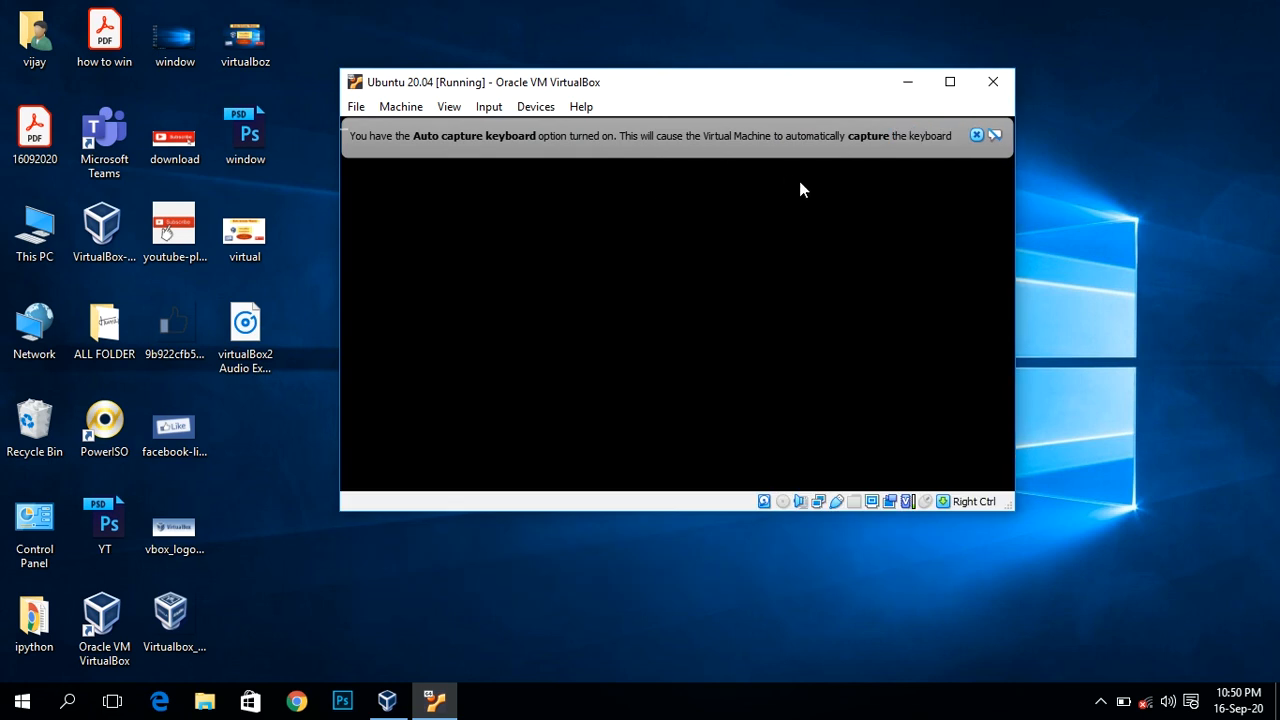
{"action": "left_click", "coordinate": [977, 135]}
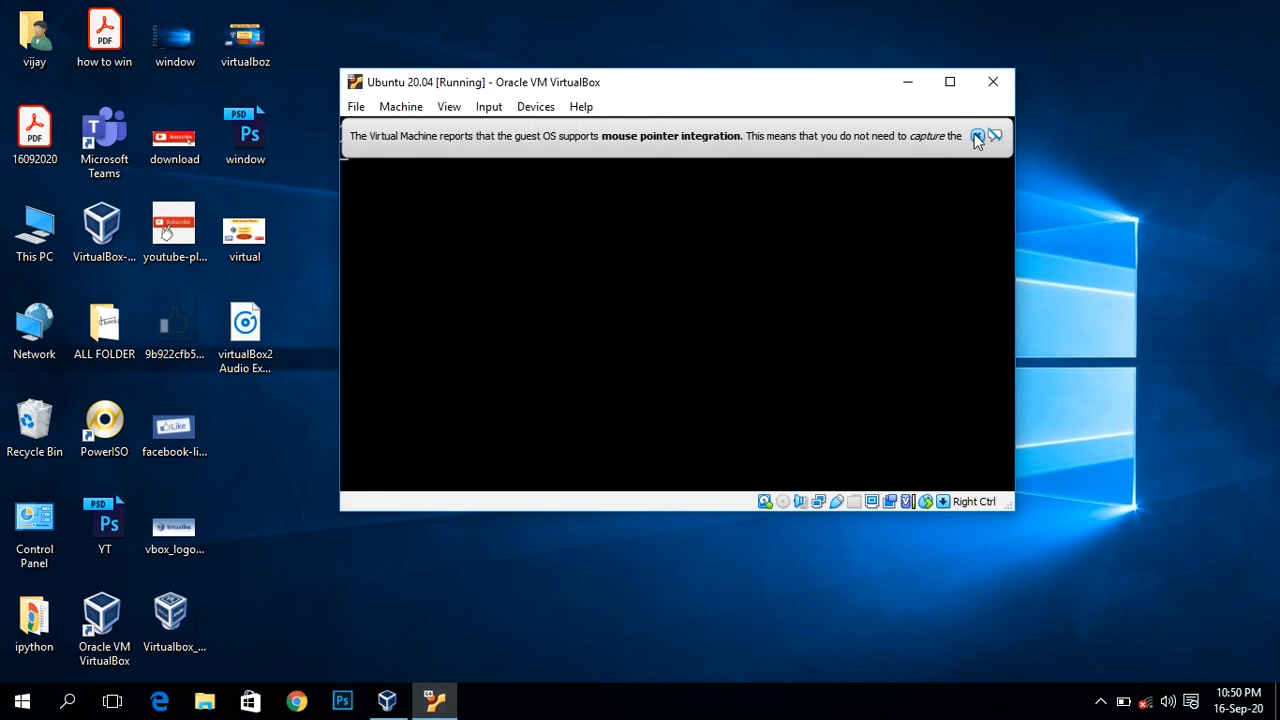
{"action": "left_click", "coordinate": [977, 137]}
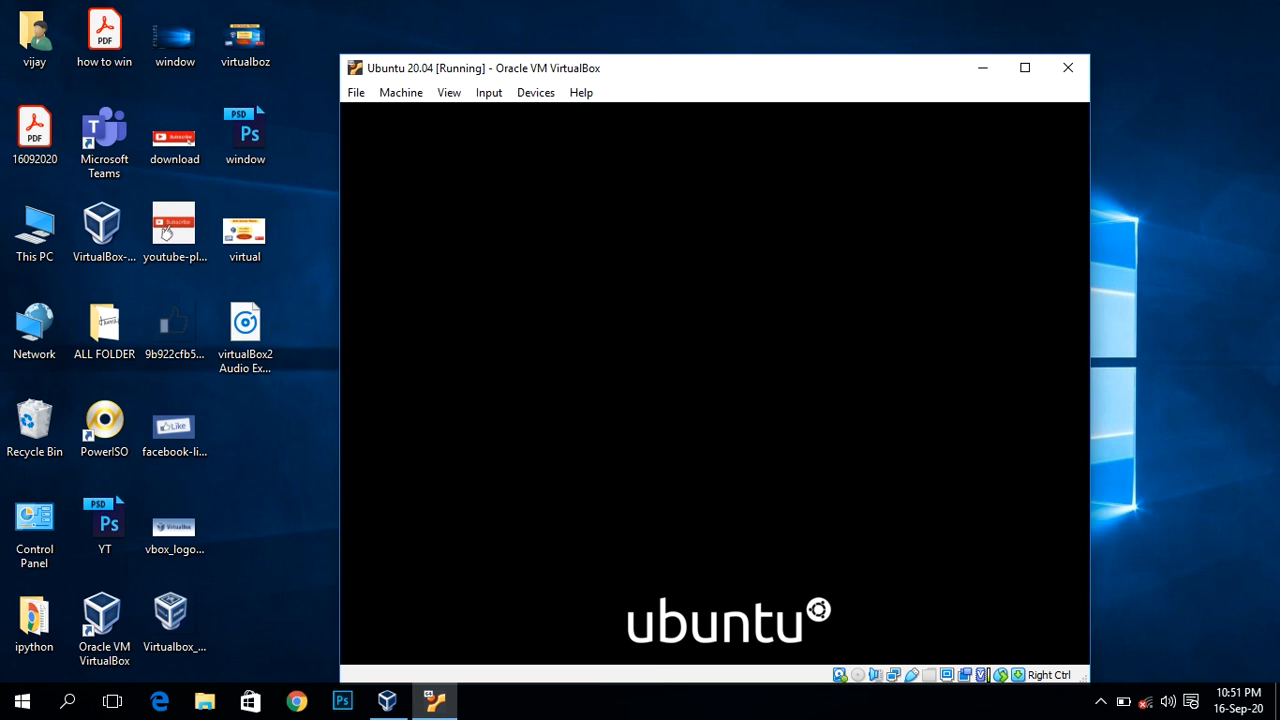
{"action": "left_click", "coordinate": [1145, 281]}
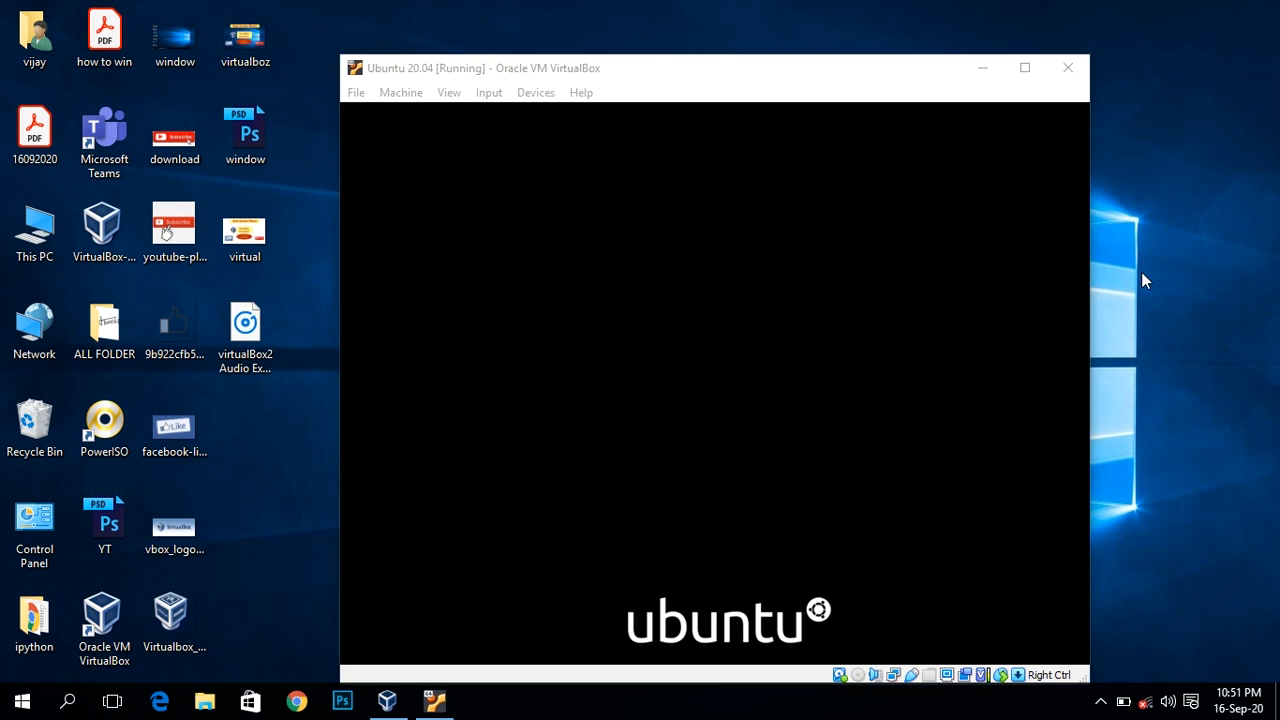